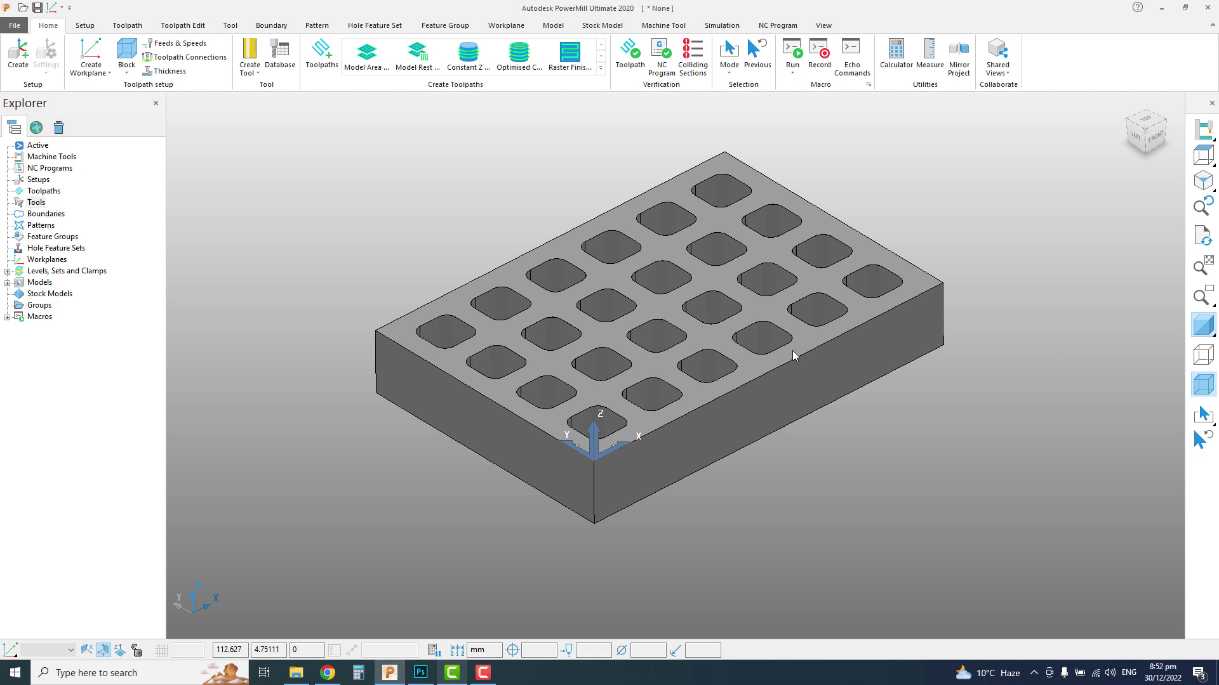
Calculate a box block around the model with zero expansion and accept it.
{"action": "scroll", "coordinate": [793, 353], "scroll_direction": "up", "scroll_amount": 2}
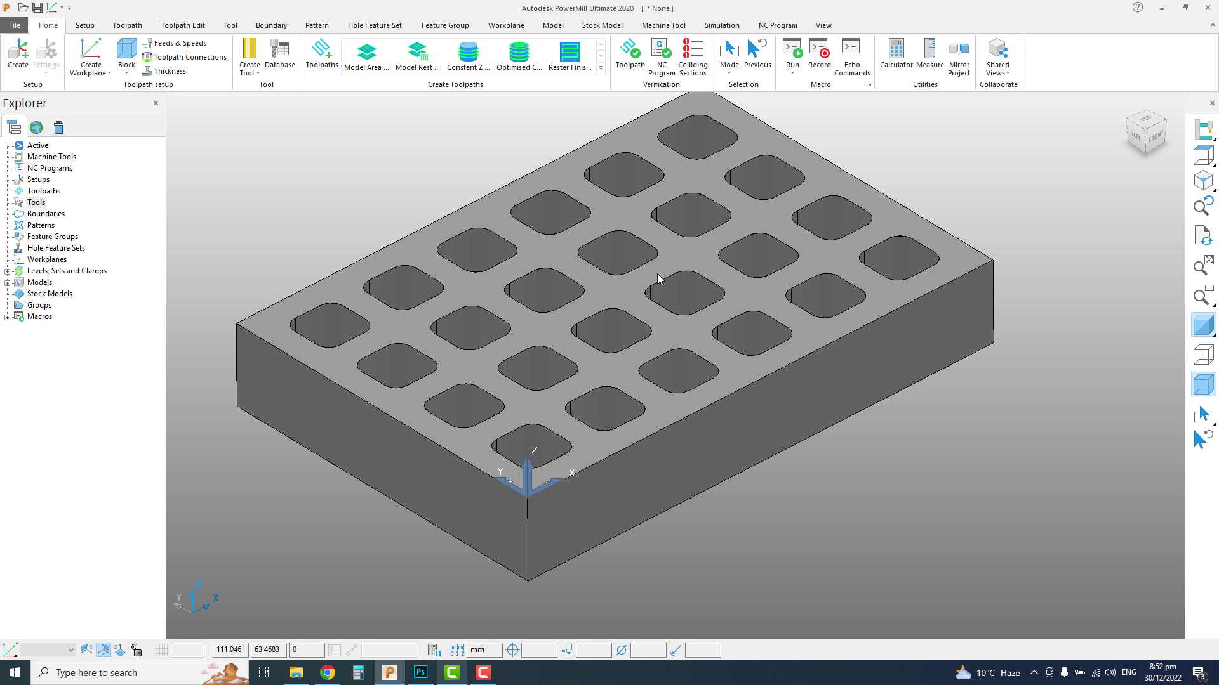
{"action": "scroll", "coordinate": [657, 273], "scroll_direction": "down", "scroll_amount": 1}
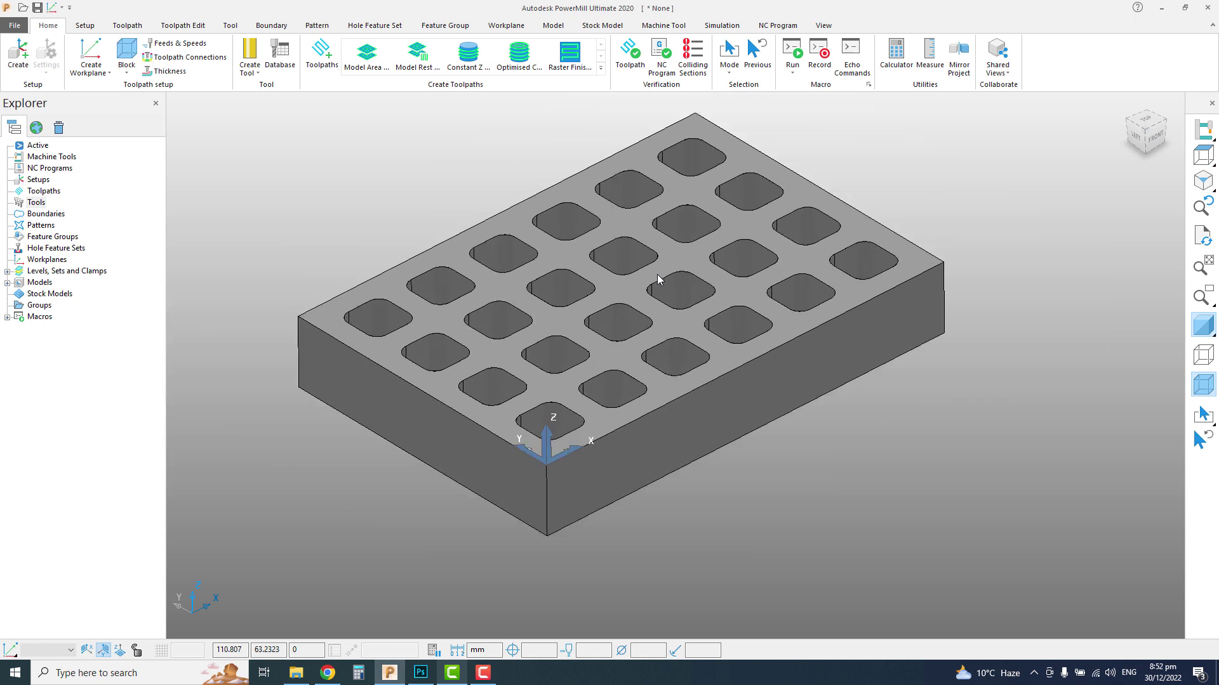
{"action": "scroll", "coordinate": [657, 274], "scroll_direction": "up", "scroll_amount": 1}
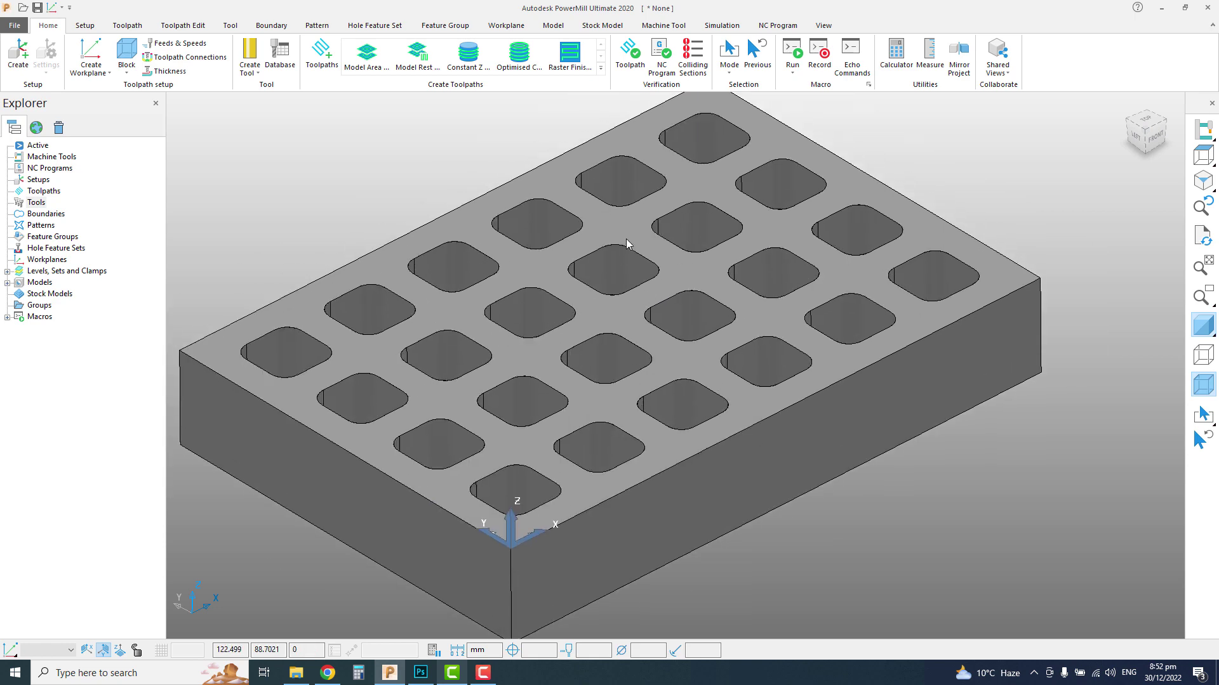
{"action": "left_click", "coordinate": [126, 54]}
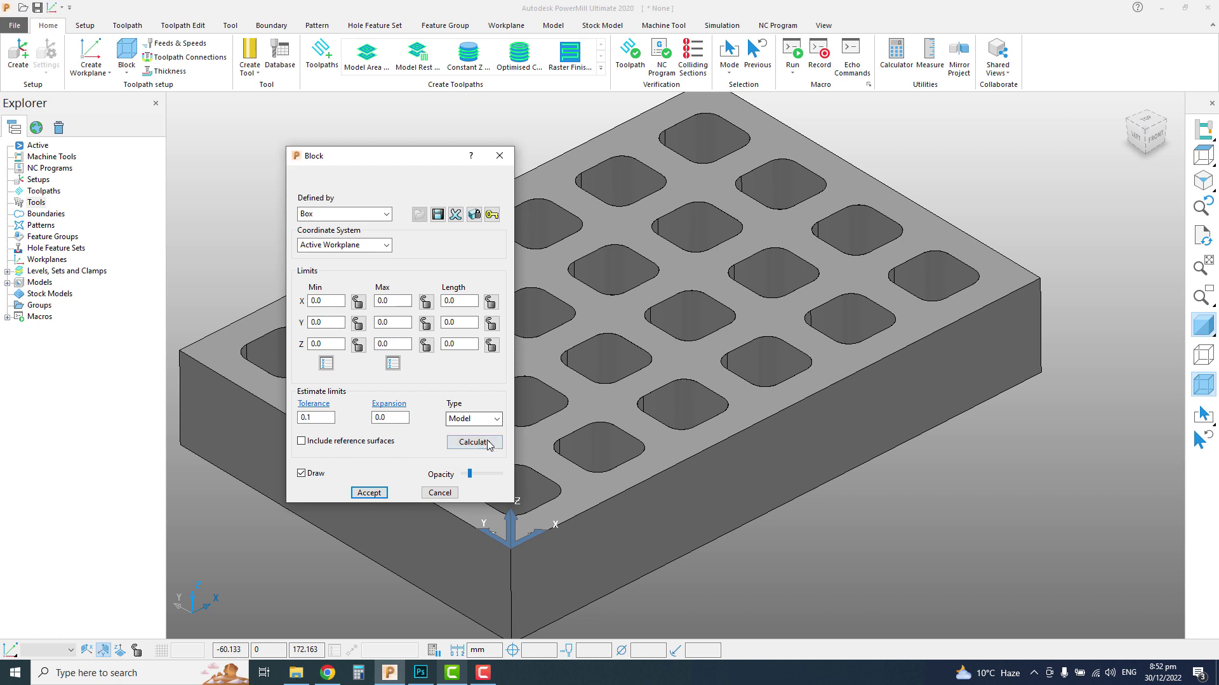
{"action": "left_click", "coordinate": [489, 442]}
{"action": "left_click", "coordinate": [368, 492]}
{"action": "scroll", "coordinate": [450, 246], "scroll_direction": "down", "scroll_amount": 1}
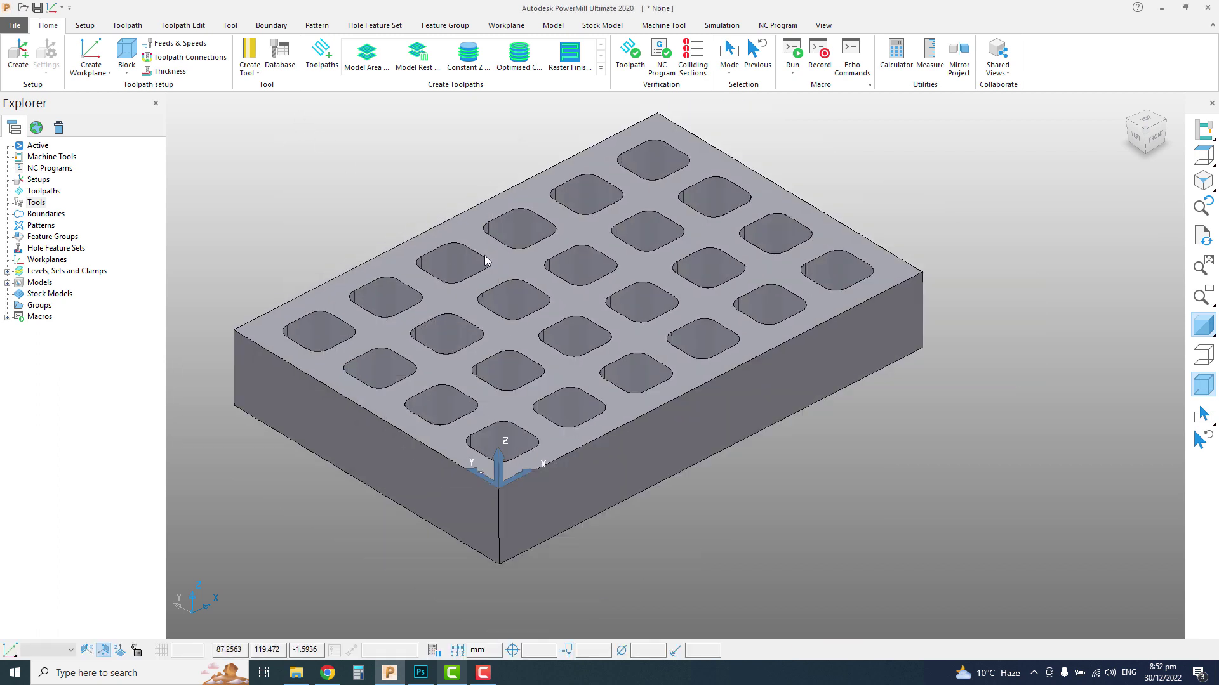
{"action": "middle_click_drag", "start_coordinate": [465, 255], "coordinate": [480, 255], "text": "shift"}
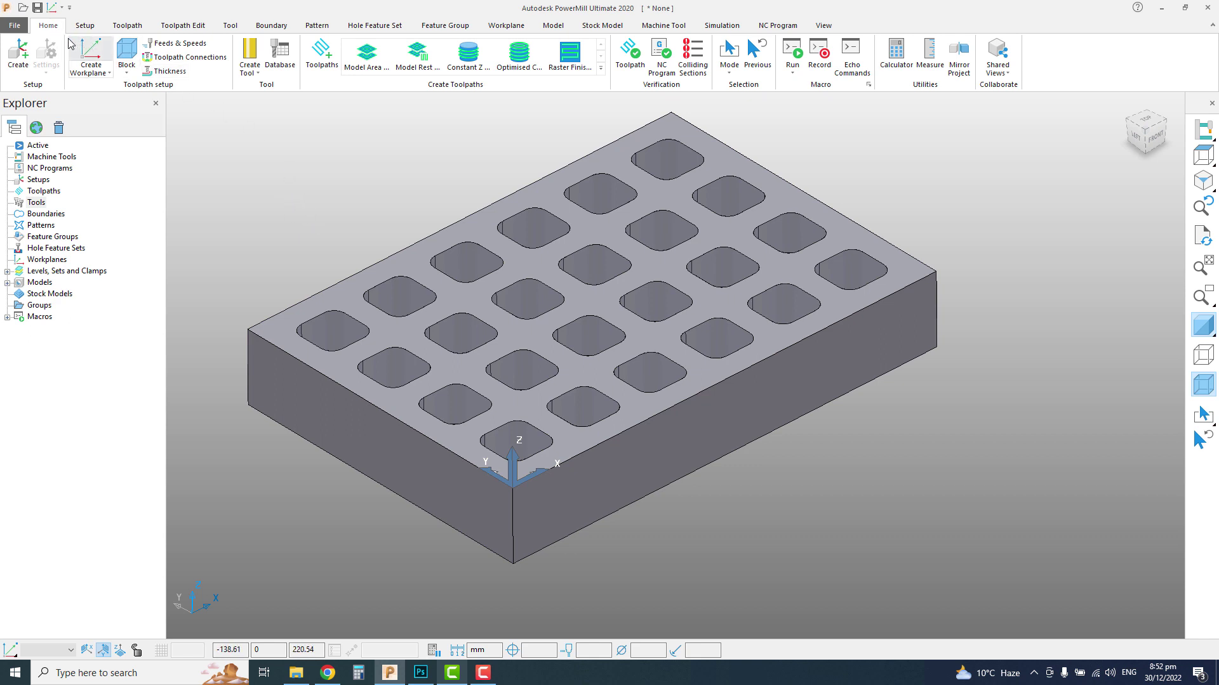
{"action": "left_click", "coordinate": [248, 69]}
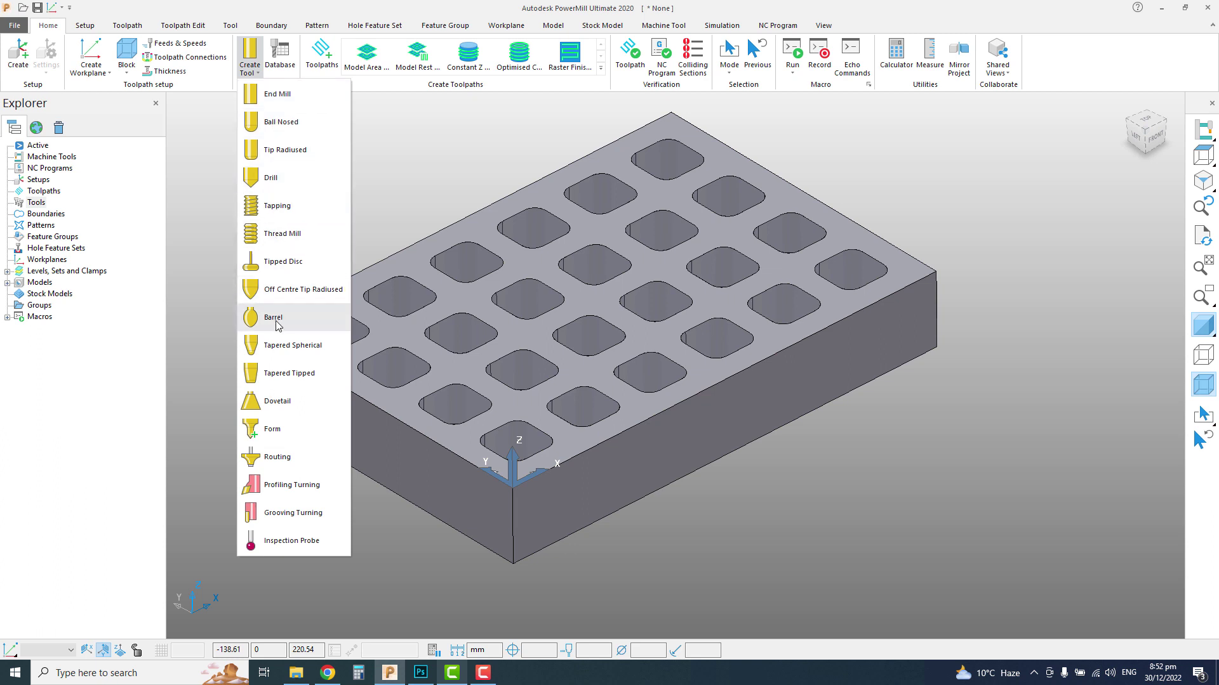
{"action": "left_click", "coordinate": [389, 162]}
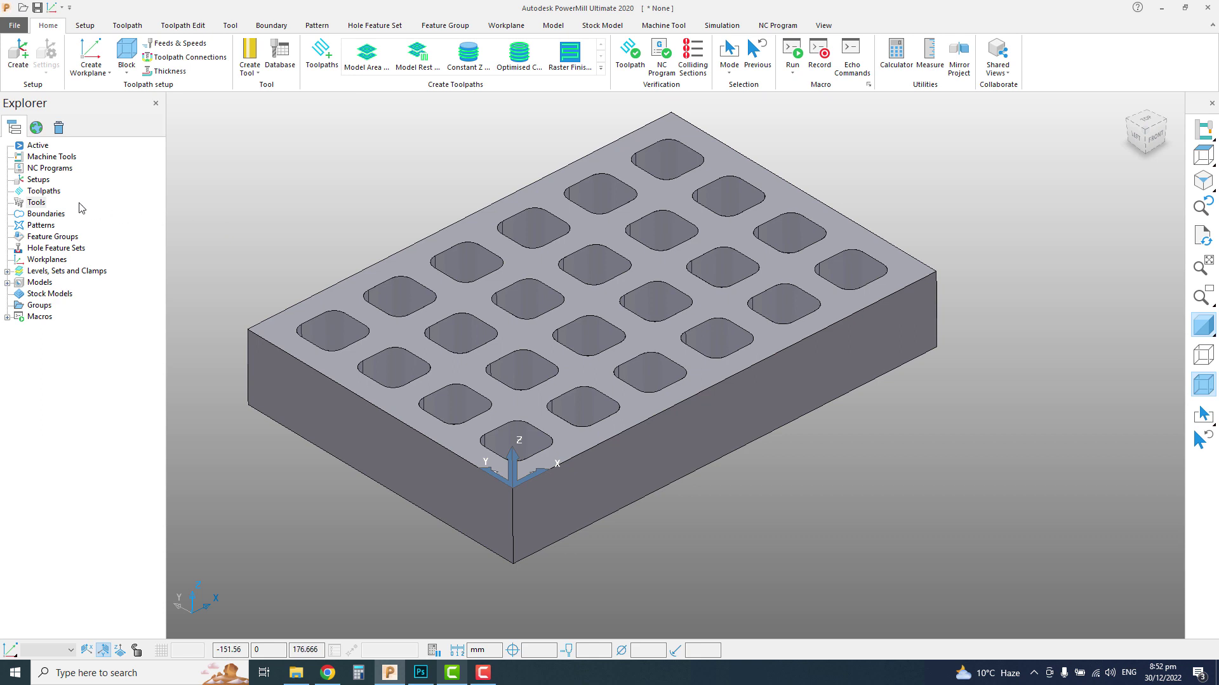
{"action": "right_click", "coordinate": [35, 204]}
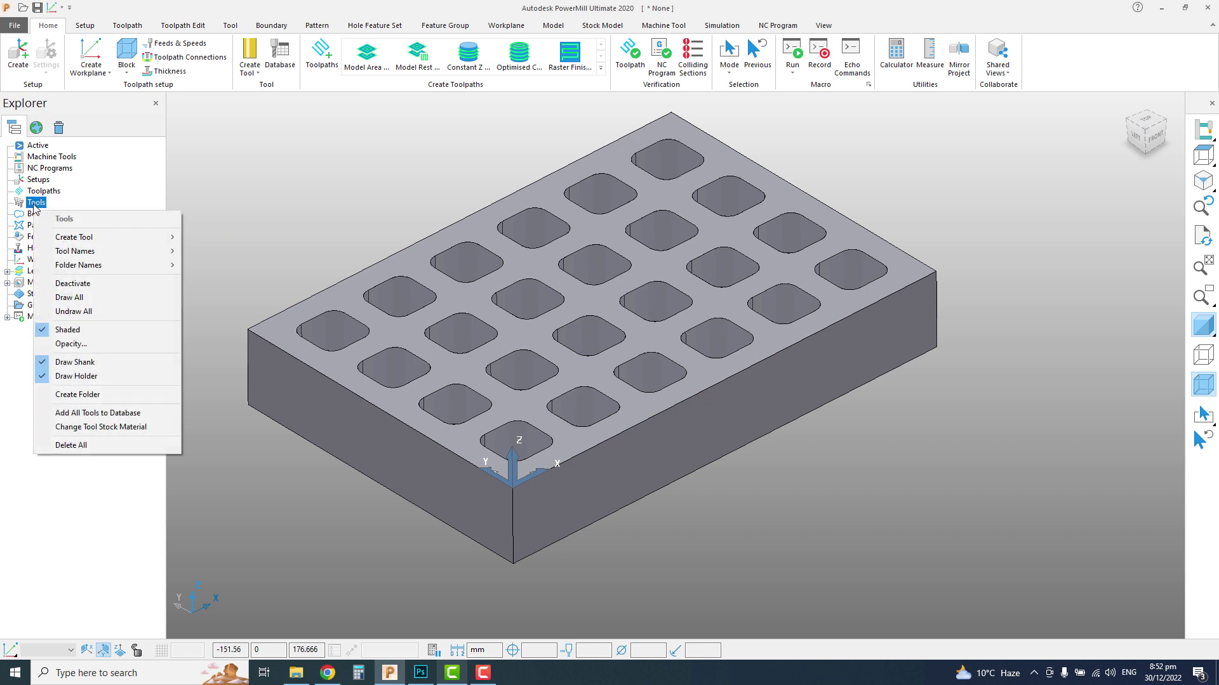
{"action": "mouse_move", "coordinate": [92, 238]}
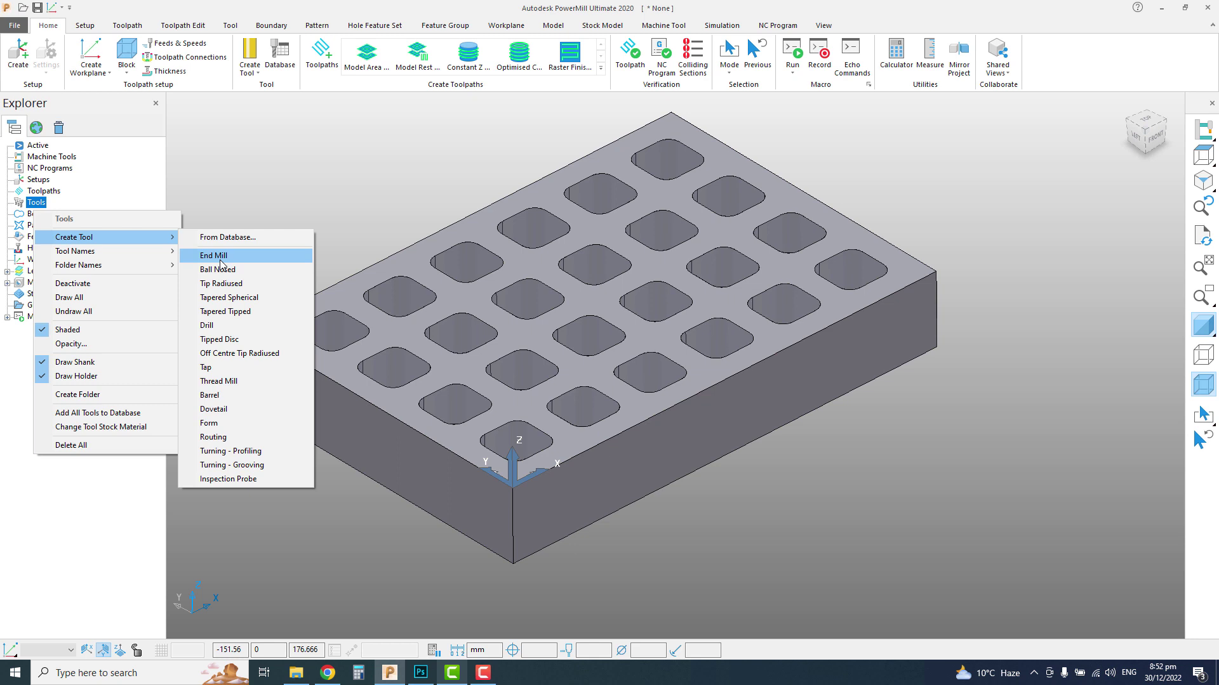
{"action": "left_click", "coordinate": [300, 193]}
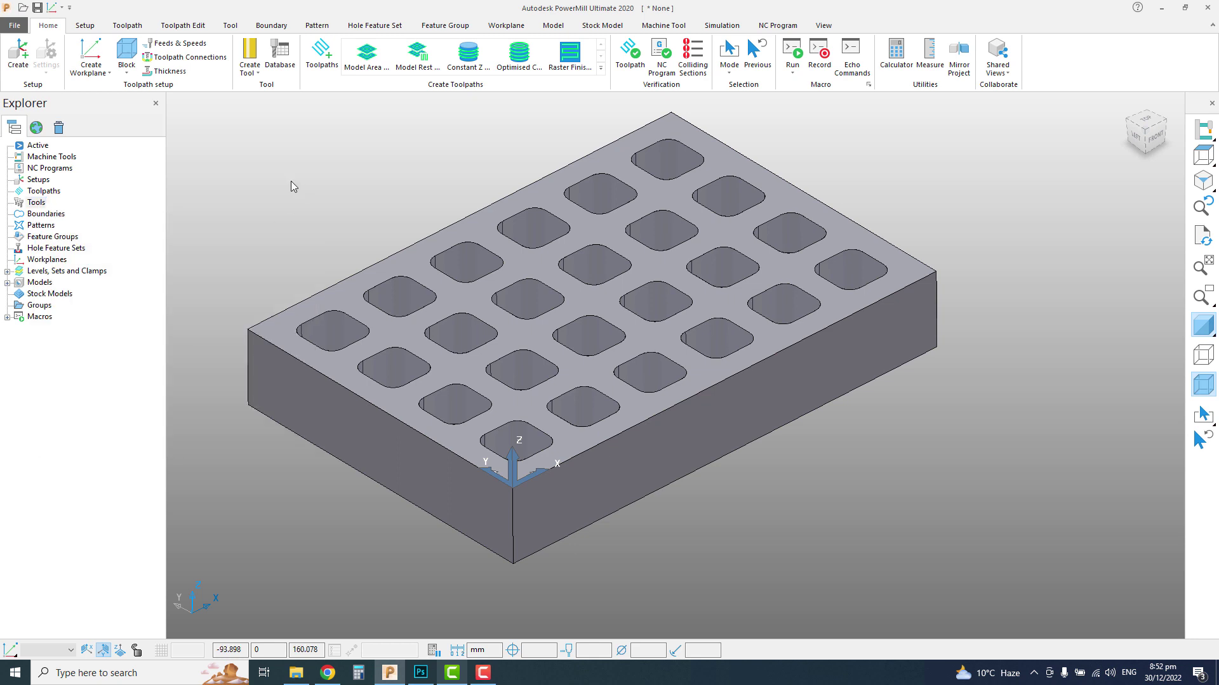
Create an end mill tool with a diameter of 10 mm and a tip length of 30 mm.
{"action": "left_click", "coordinate": [254, 76]}
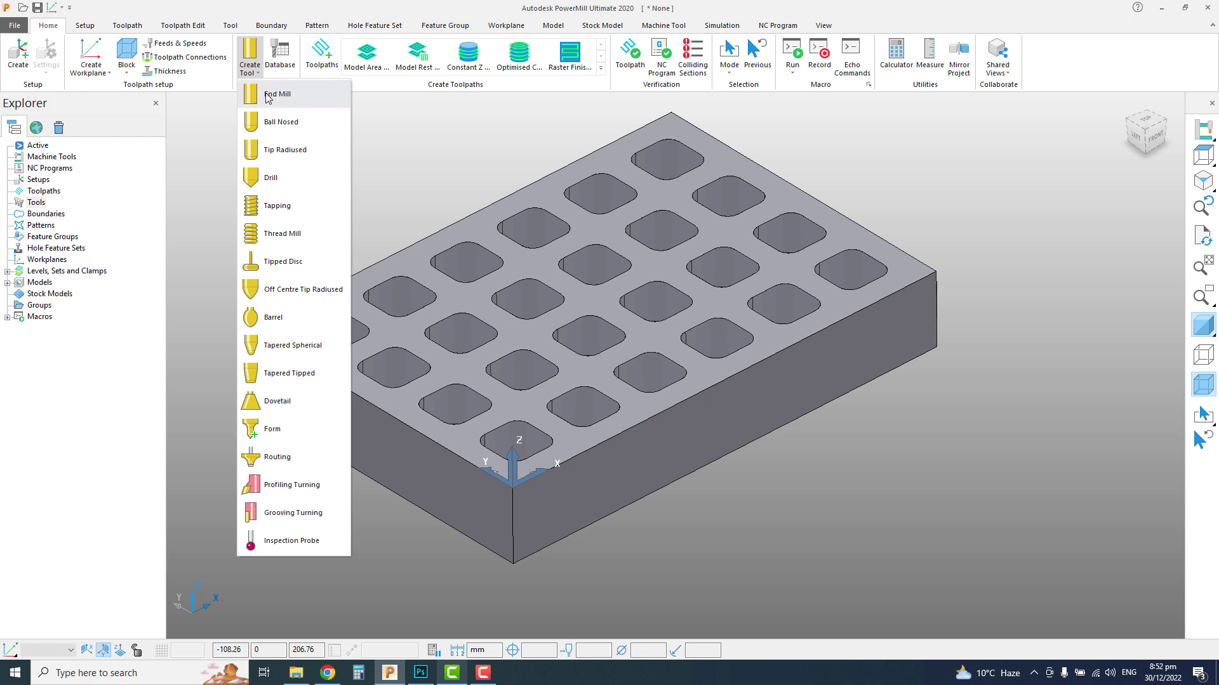
{"action": "left_click", "coordinate": [278, 94]}
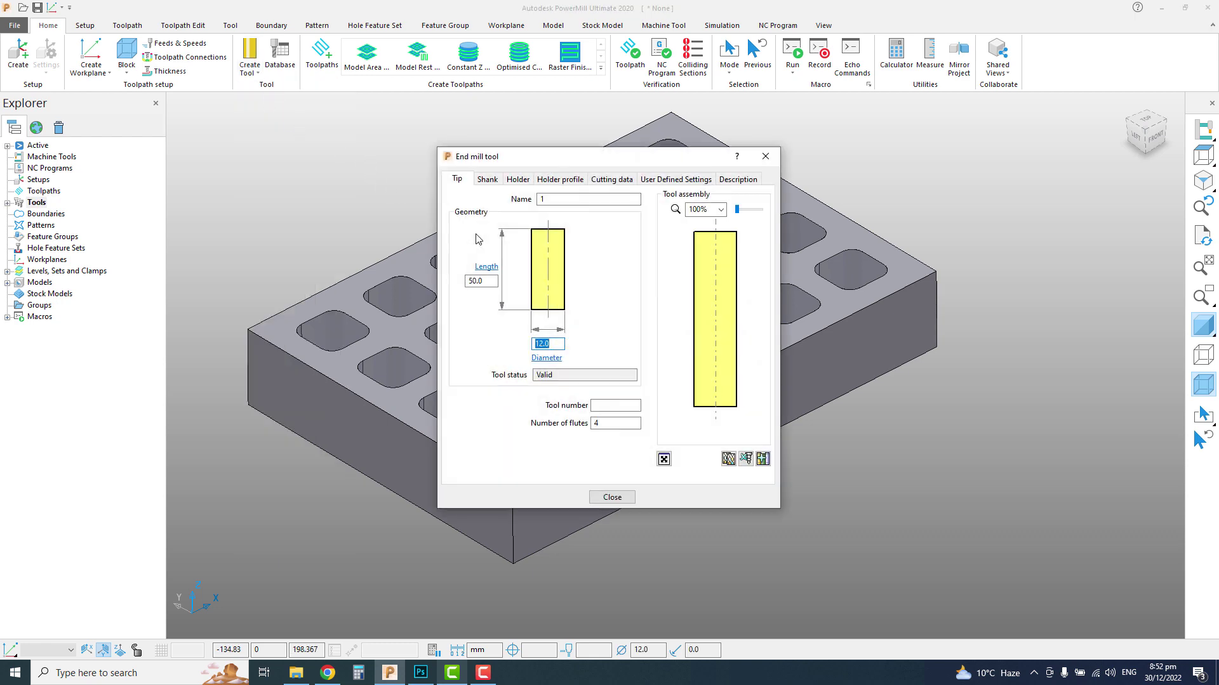
{"action": "left_click_drag", "start_coordinate": [568, 161], "coordinate": [693, 143]}
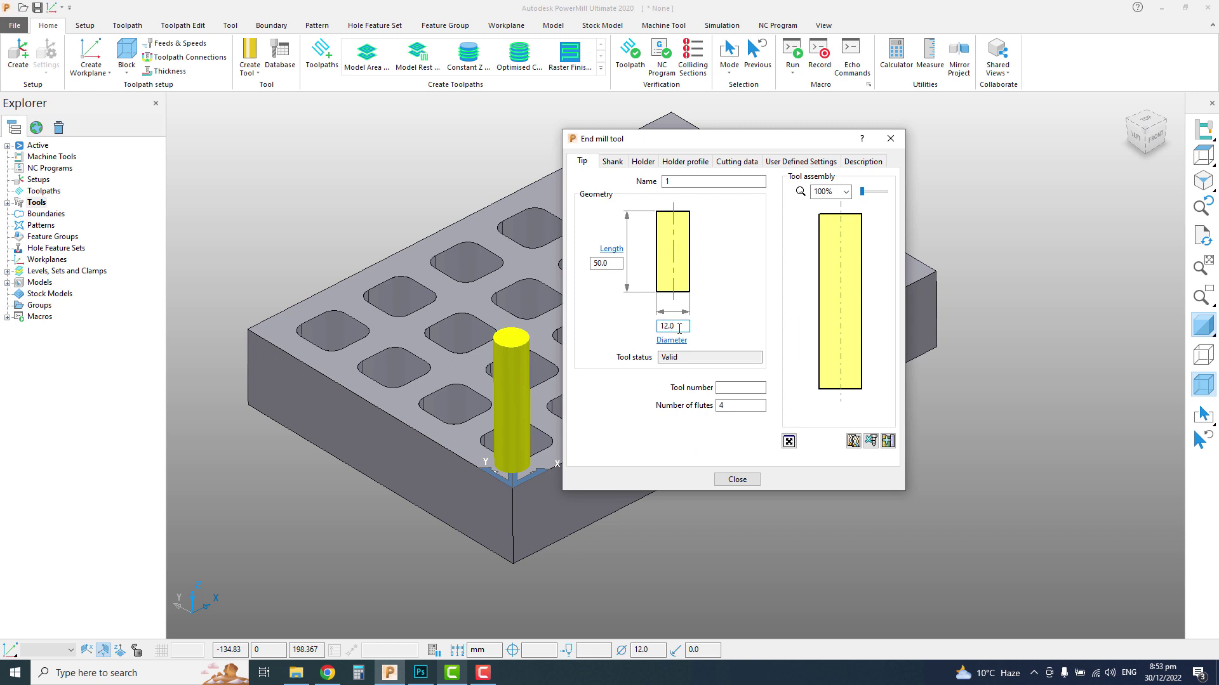
{"action": "type", "text": "10"}
{"action": "key", "text": "Return"}
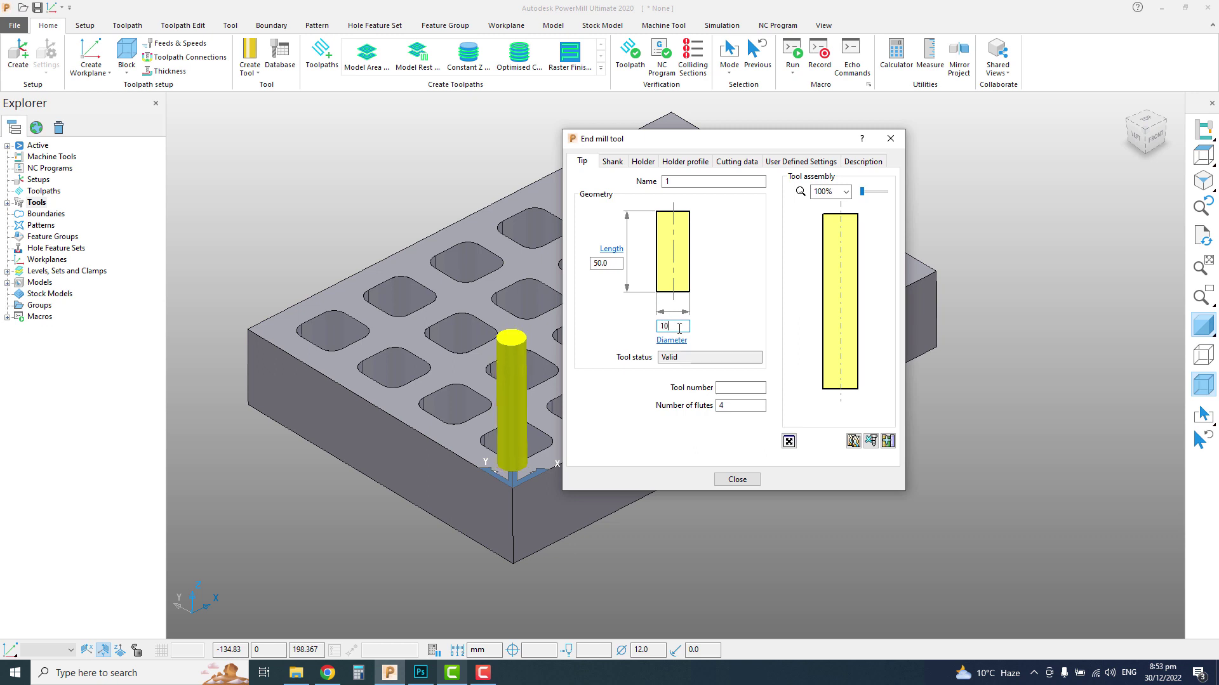
{"action": "left_click", "coordinate": [617, 264]}
{"action": "type", "text": "30"}
{"action": "key", "text": "Return"}
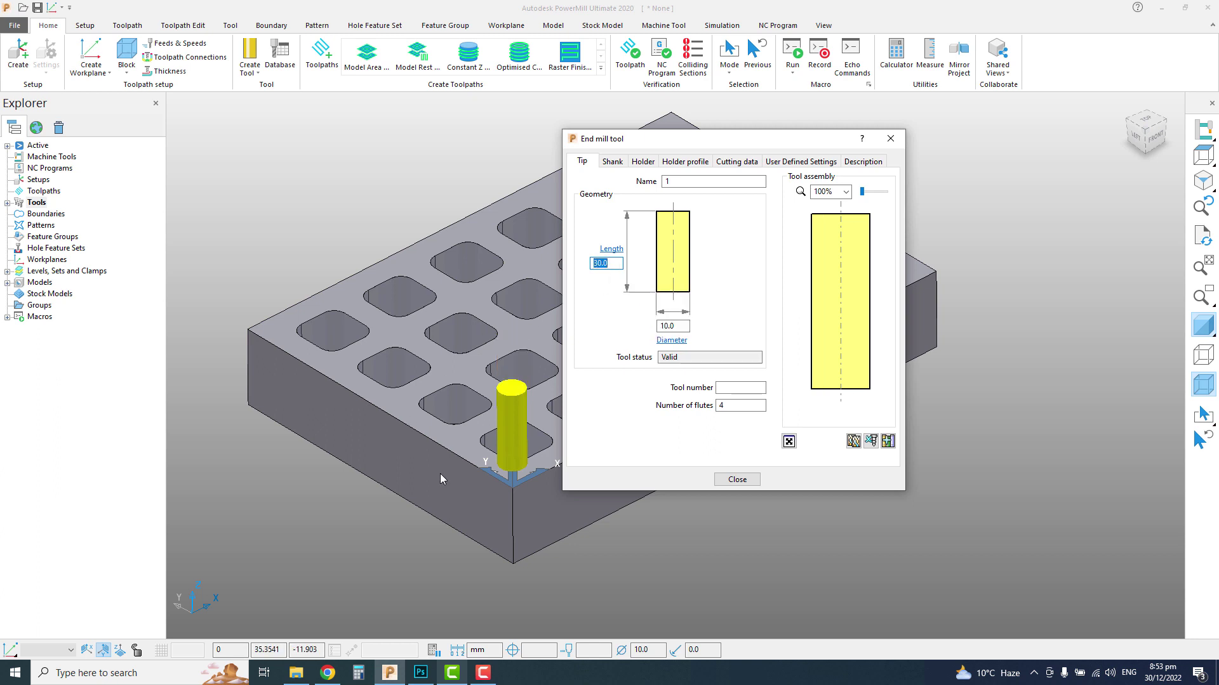
Name the tool End Mill 10 and assign it tool number 1.
{"action": "middle_click_drag", "start_coordinate": [439, 474], "coordinate": [413, 419]}
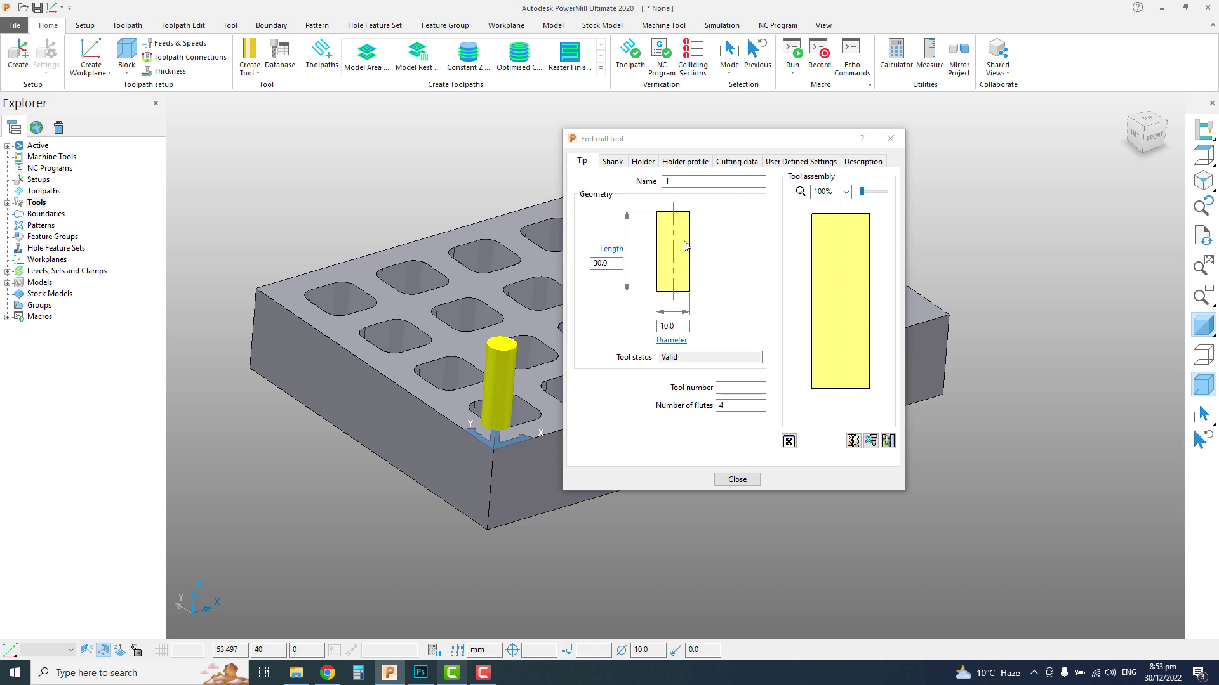
{"action": "left_click", "coordinate": [677, 182]}
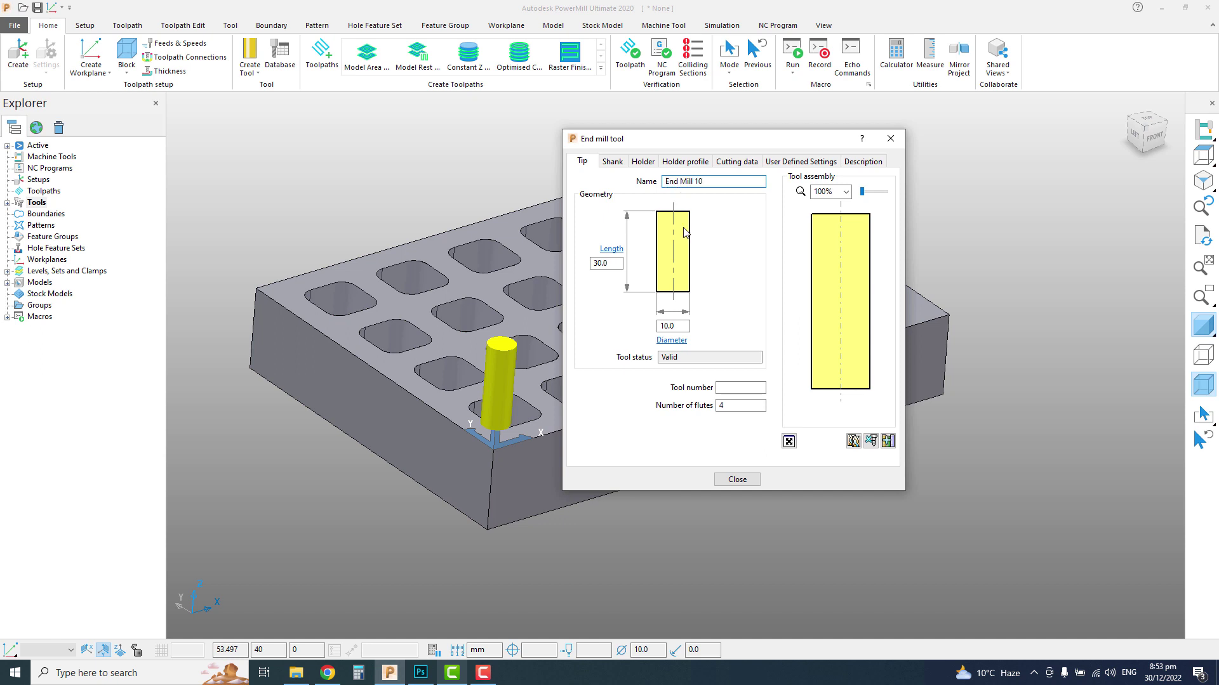
{"action": "left_click", "coordinate": [726, 389]}
{"action": "type", "text": "1"}
{"action": "key", "text": "Tab"}
Add a shank component to the end mill, keeping its default dimensions.
{"action": "left_click", "coordinate": [619, 164]}
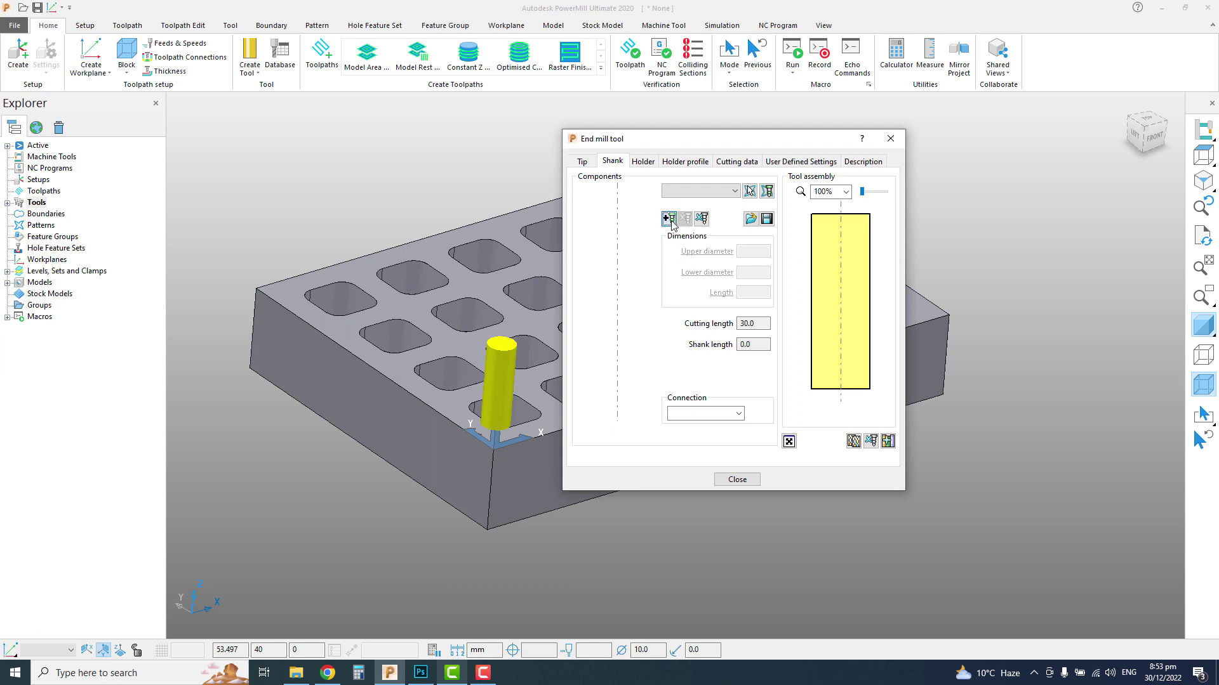
{"action": "left_click", "coordinate": [671, 222]}
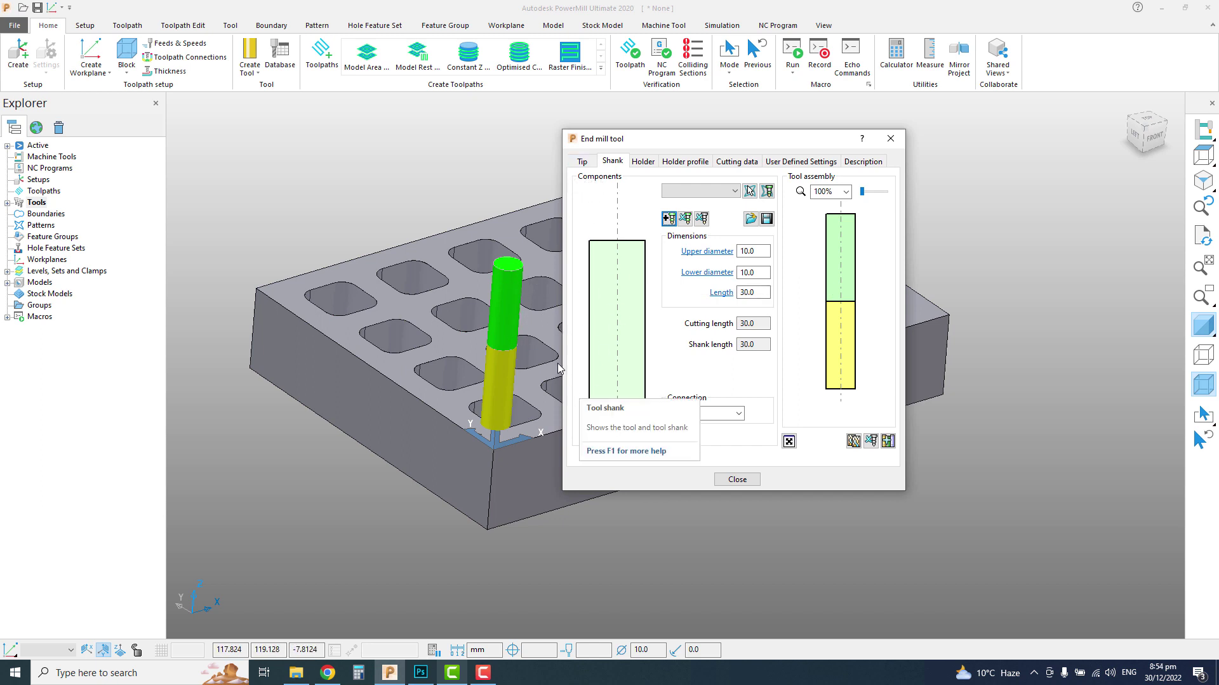
Switch to Chrome to examine the cutting data charts and the end mill reference image, and return to PowerMill.
{"action": "left_click", "coordinate": [328, 673]}
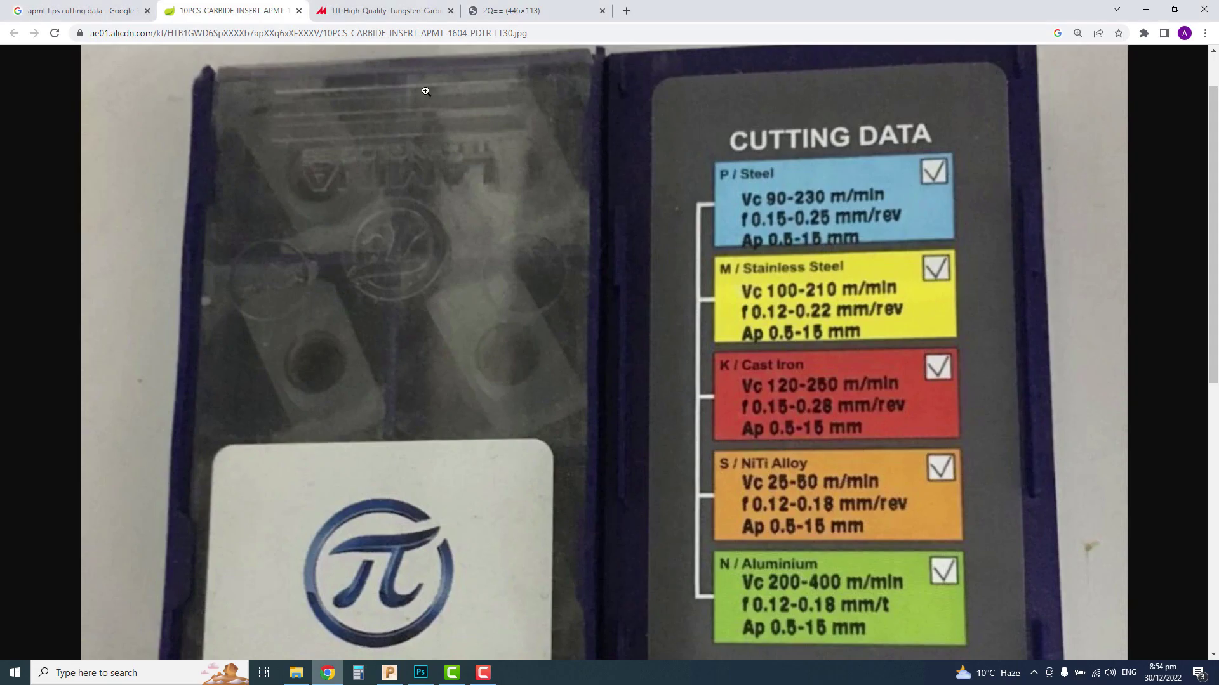
{"action": "left_click", "coordinate": [398, 11]}
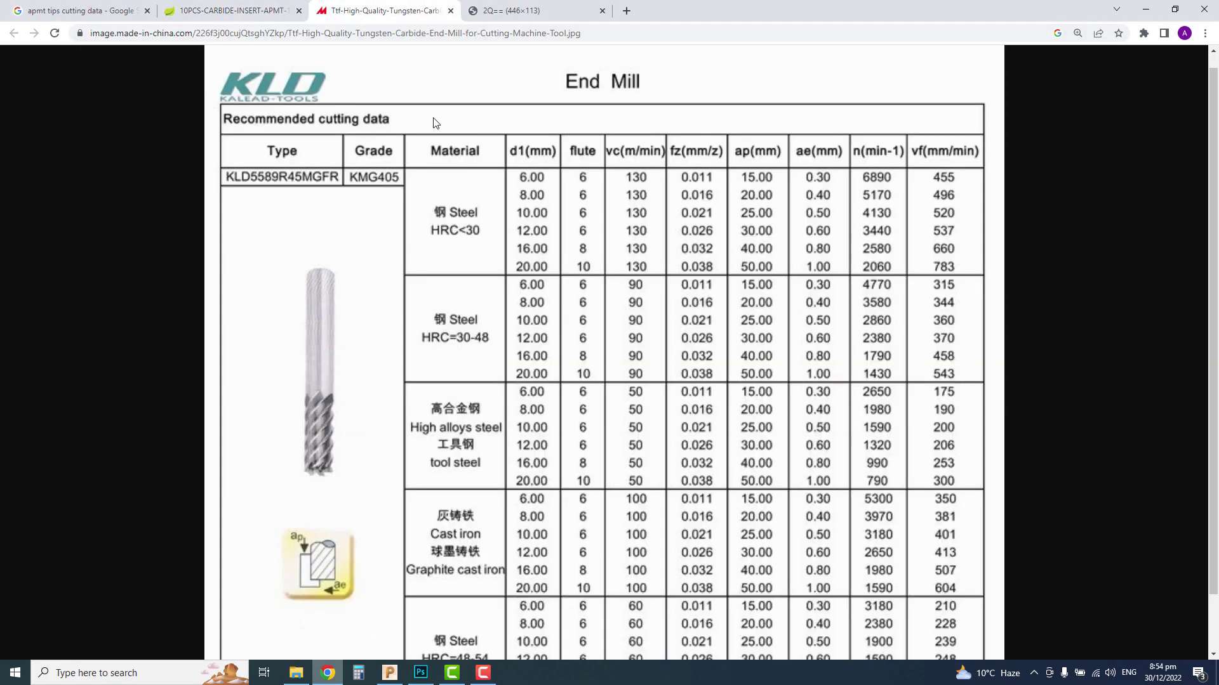
{"action": "left_click", "coordinate": [273, 11]}
{"action": "left_click", "coordinate": [126, 11]}
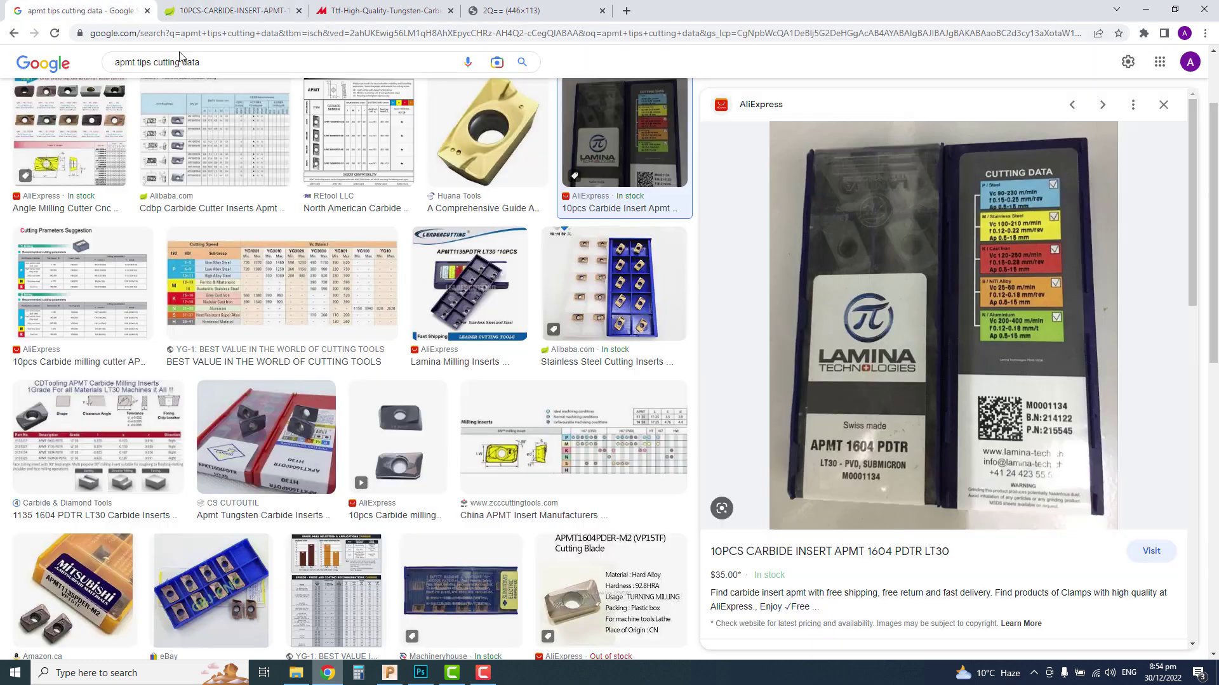
{"action": "left_click", "coordinate": [527, 11]}
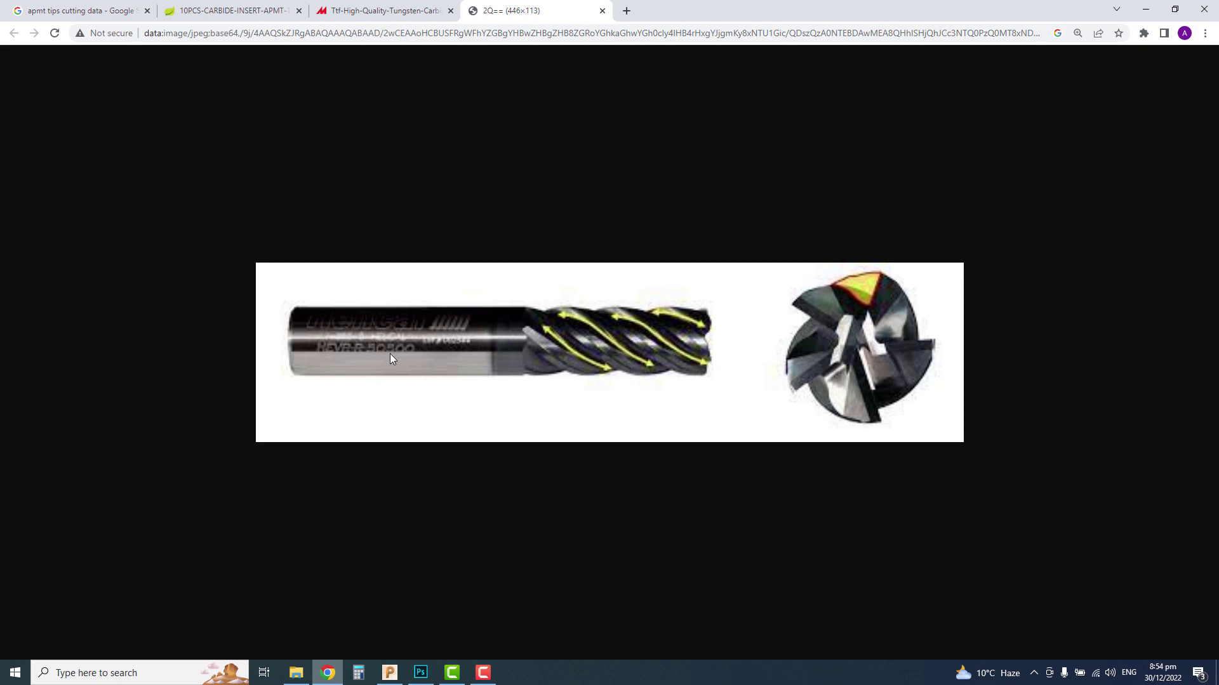
{"action": "left_click", "coordinate": [390, 672]}
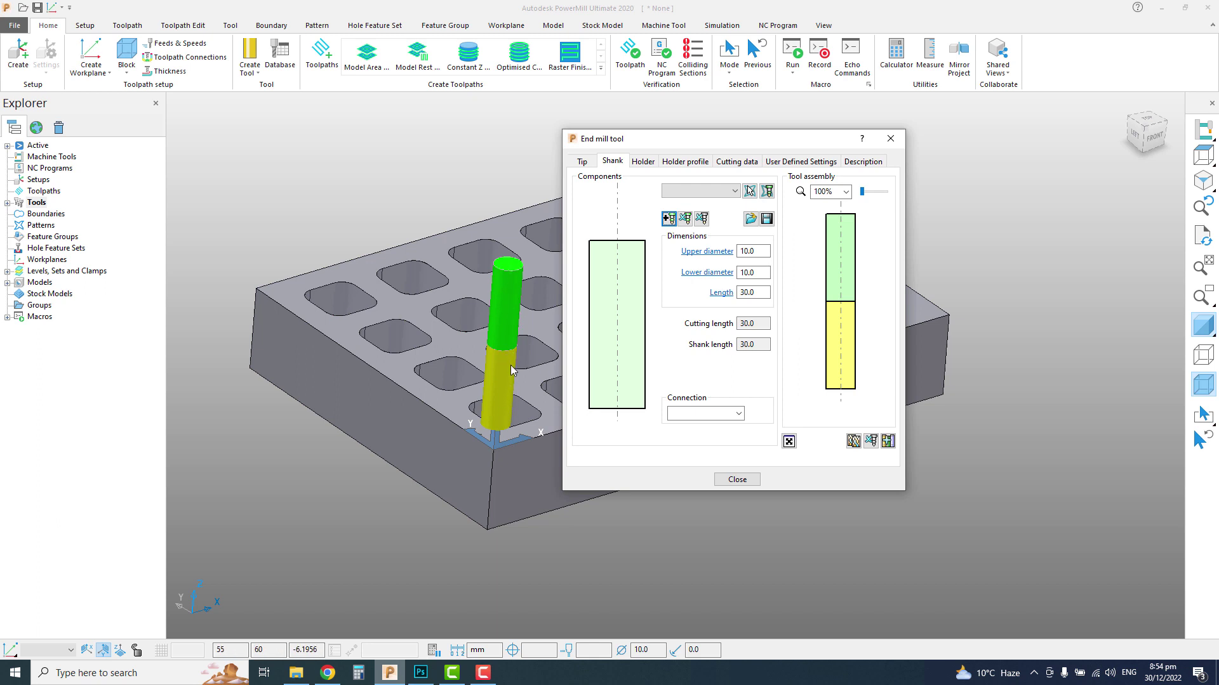
Review the end mill's tip length and its shank length.
{"action": "left_click", "coordinate": [581, 161]}
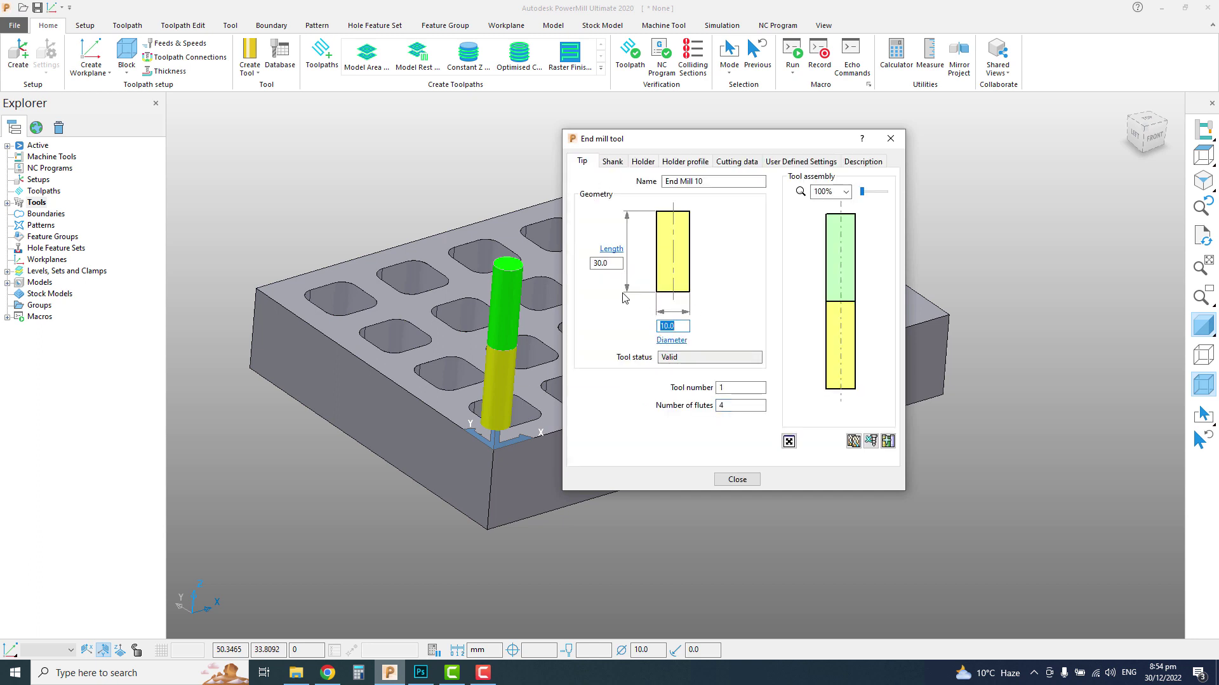
{"action": "left_click", "coordinate": [606, 262]}
{"action": "left_click_drag", "start_coordinate": [612, 262], "coordinate": [595, 263]}
{"action": "left_click", "coordinate": [611, 162]}
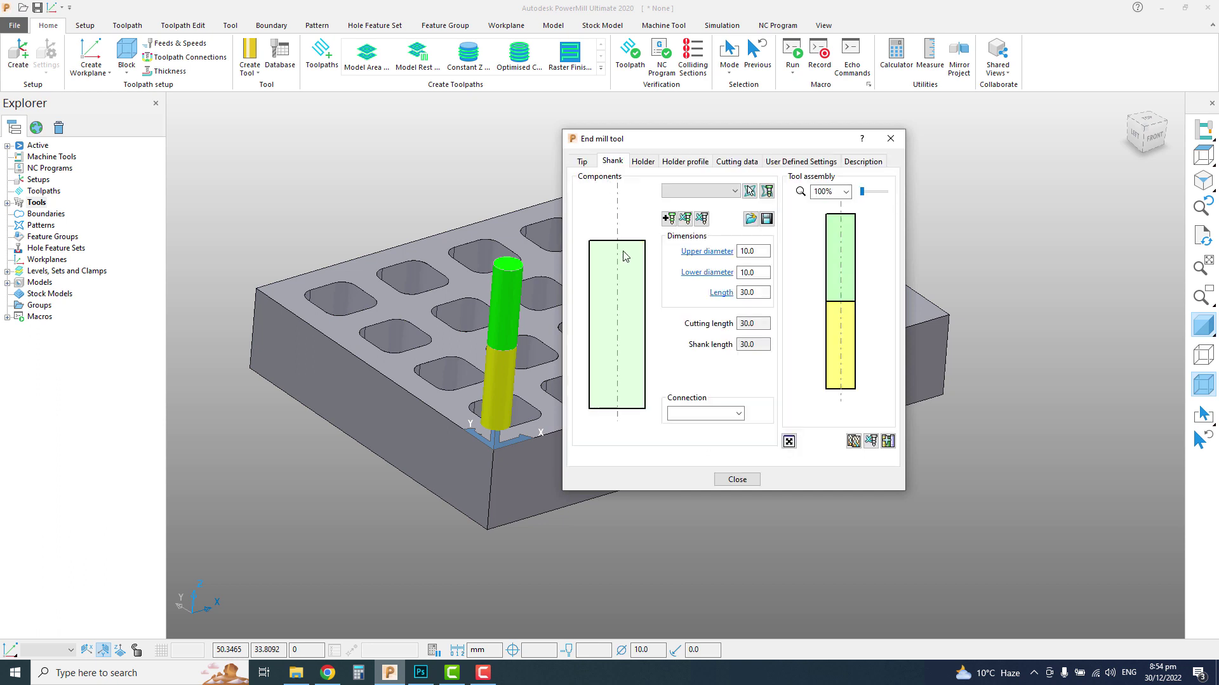
{"action": "double_click", "coordinate": [756, 293]}
Add a holder component with an upper diameter of 50 mm and a lower diameter of 40 mm.
{"action": "left_click", "coordinate": [643, 162]}
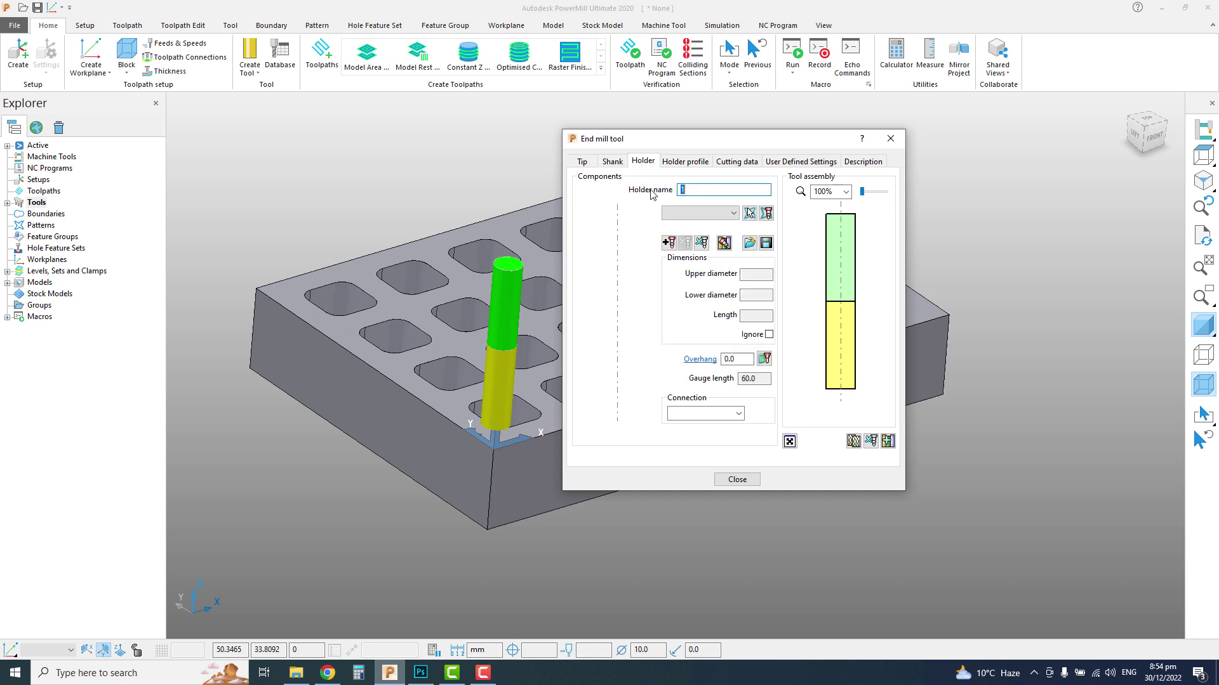
{"action": "left_click", "coordinate": [668, 244]}
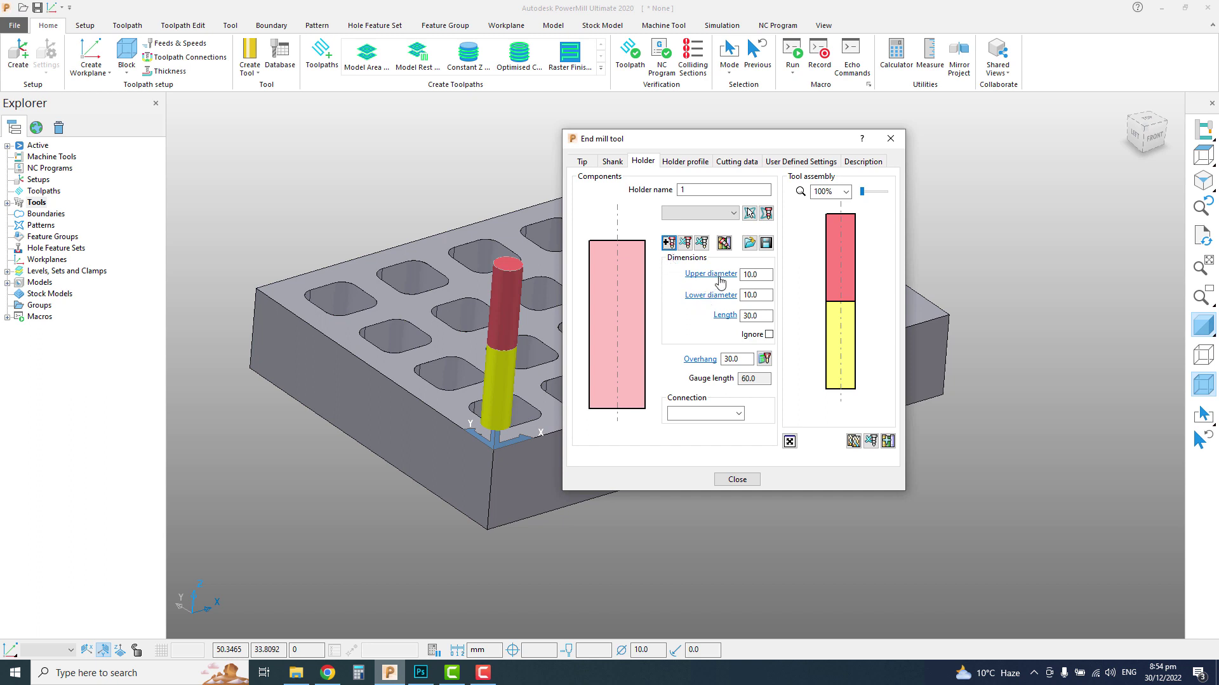
{"action": "double_click", "coordinate": [759, 276]}
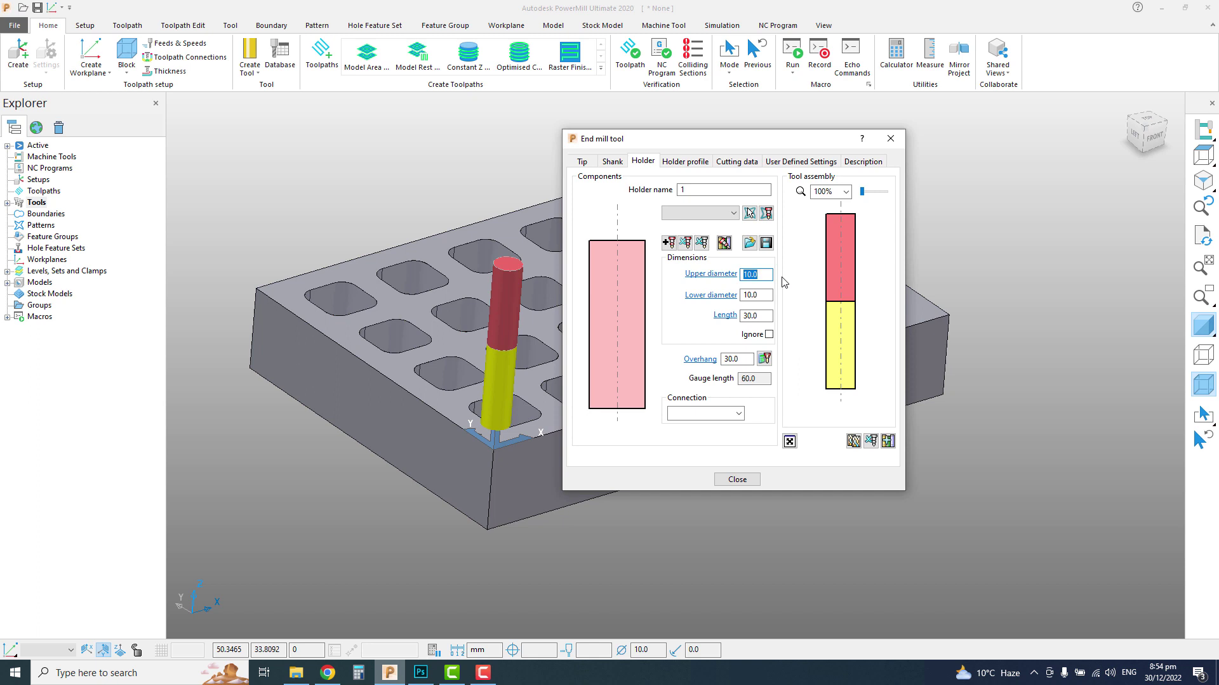
{"action": "type", "text": "50"}
{"action": "key", "text": "Return"}
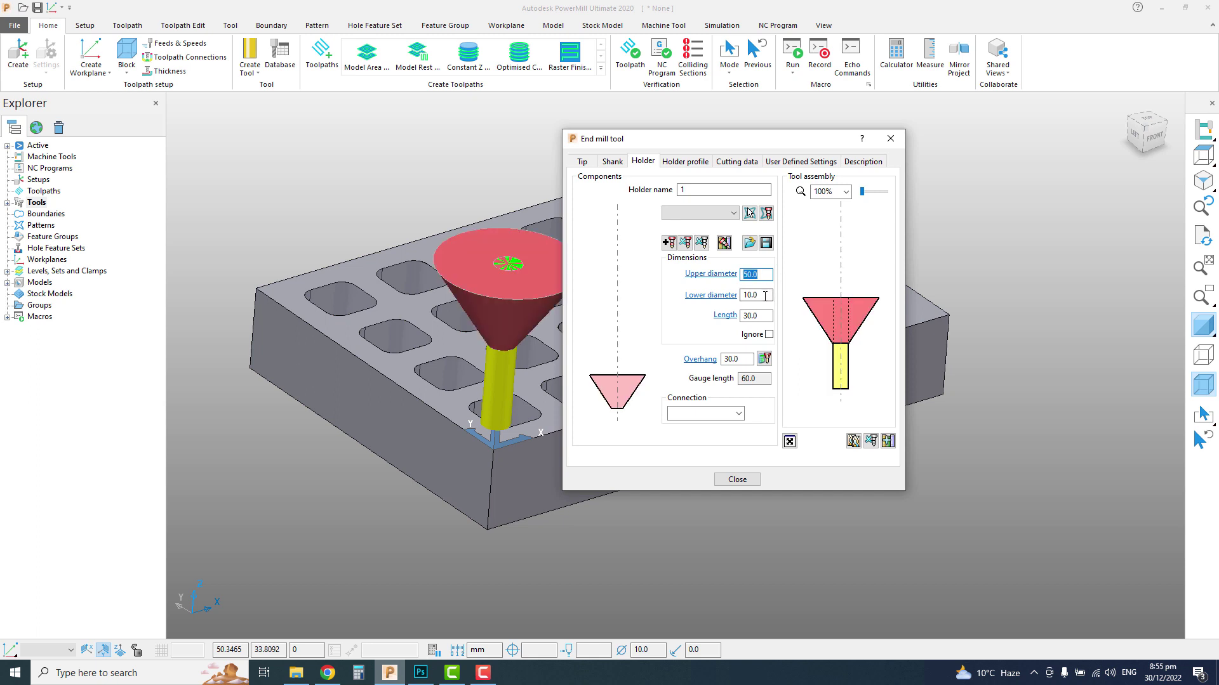
{"action": "double_click", "coordinate": [764, 295]}
{"action": "type", "text": "40"}
{"action": "key", "text": "Return"}
{"action": "double_click", "coordinate": [762, 315]}
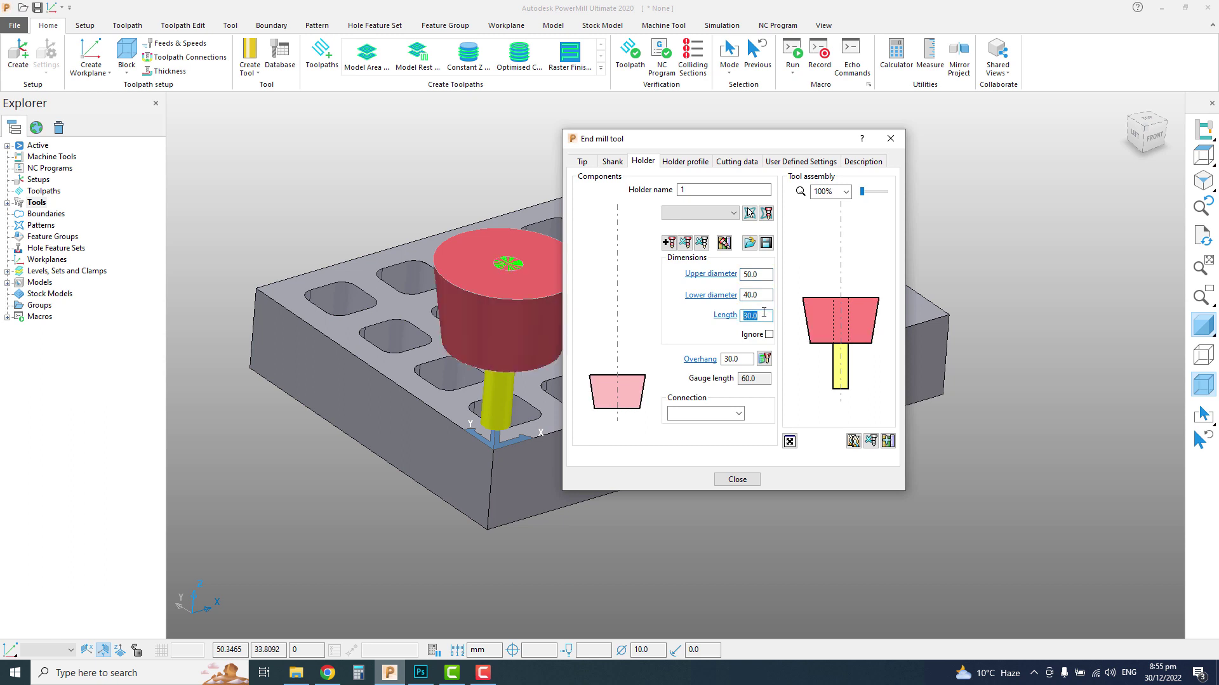
Try holder overhangs of 10 mm and 0 mm.
{"action": "double_click", "coordinate": [740, 358]}
{"action": "type", "text": "10"}
{"action": "key", "text": "Return"}
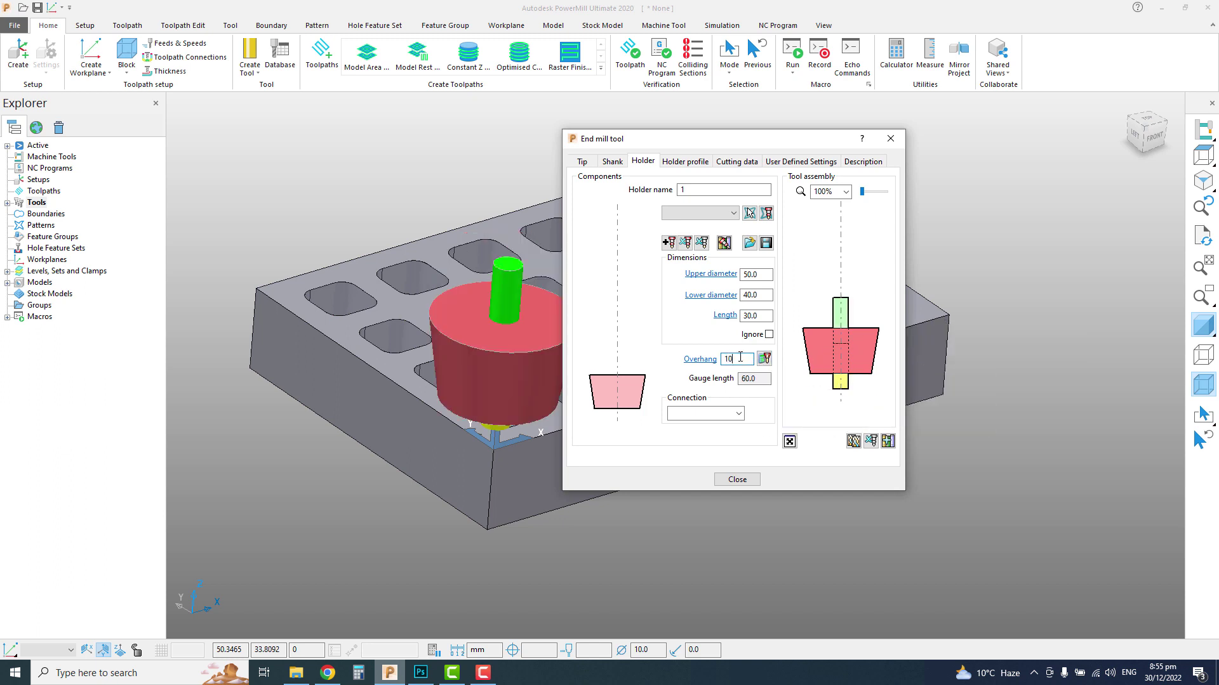
{"action": "type", "text": "0"}
{"action": "key", "text": "Return"}
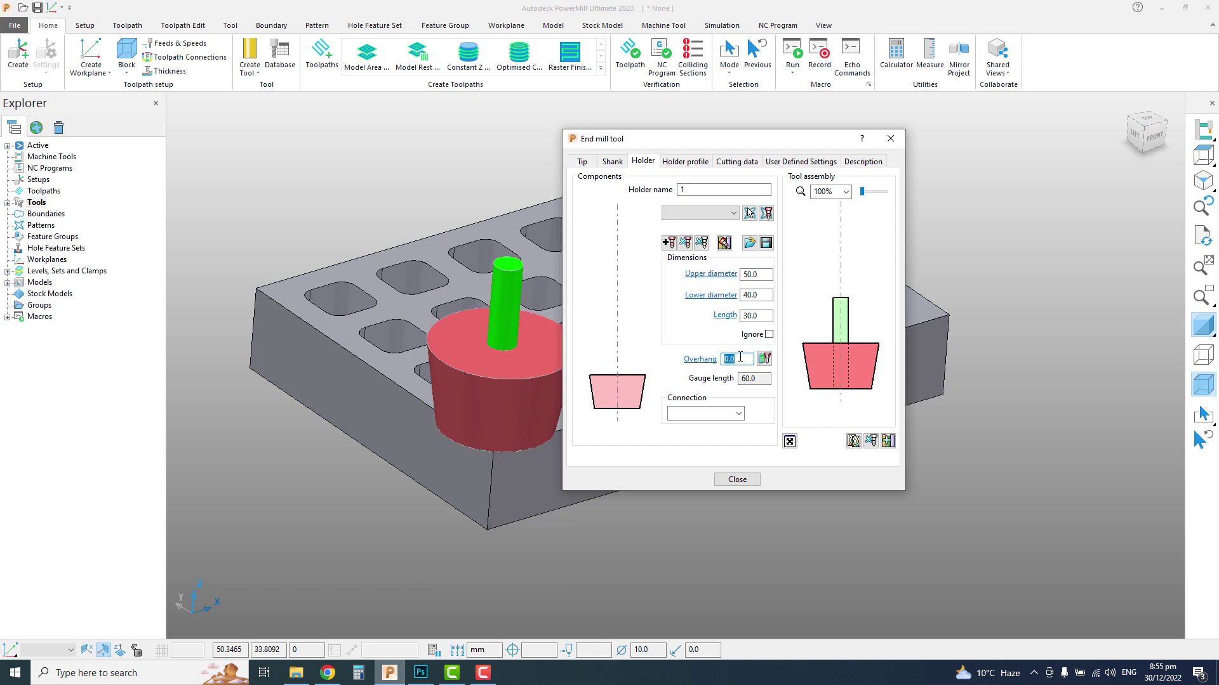
Set the holder overhang to 40 mm.
{"action": "type", "text": "40"}
{"action": "key", "text": "Return"}
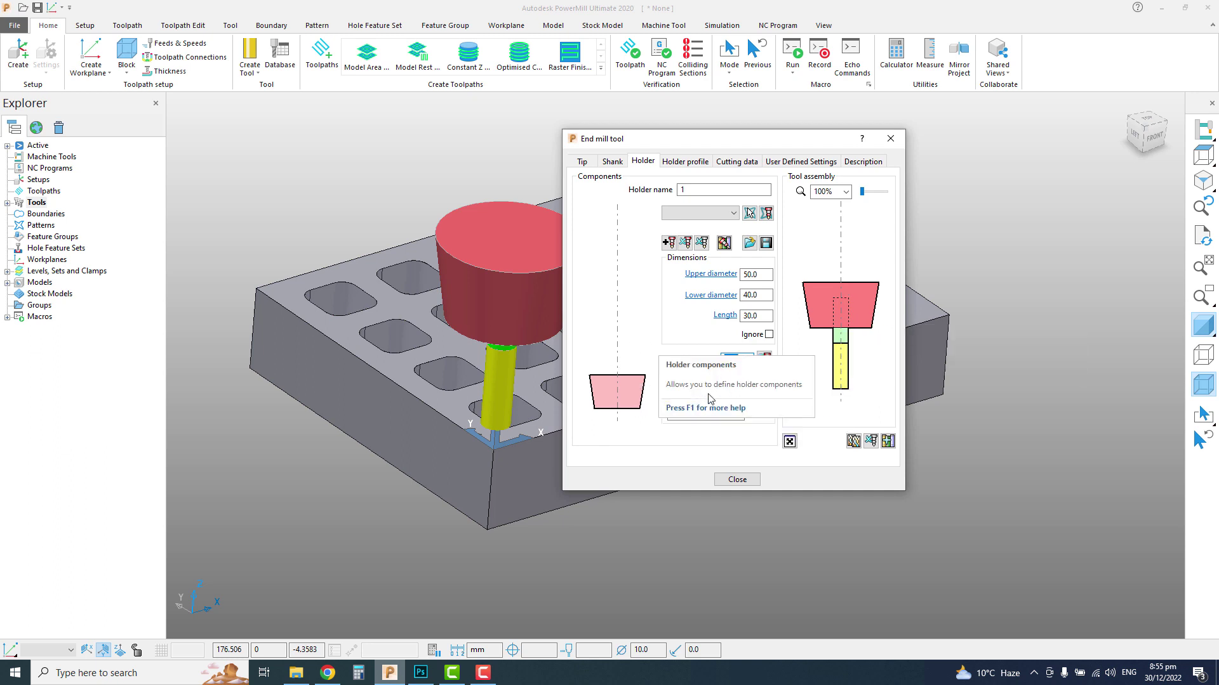
Review the end mill's tip, holder profile, holder and shank settings alongside the assembled tool in the model view.
{"action": "left_click", "coordinate": [612, 163]}
{"action": "left_click", "coordinate": [582, 163]}
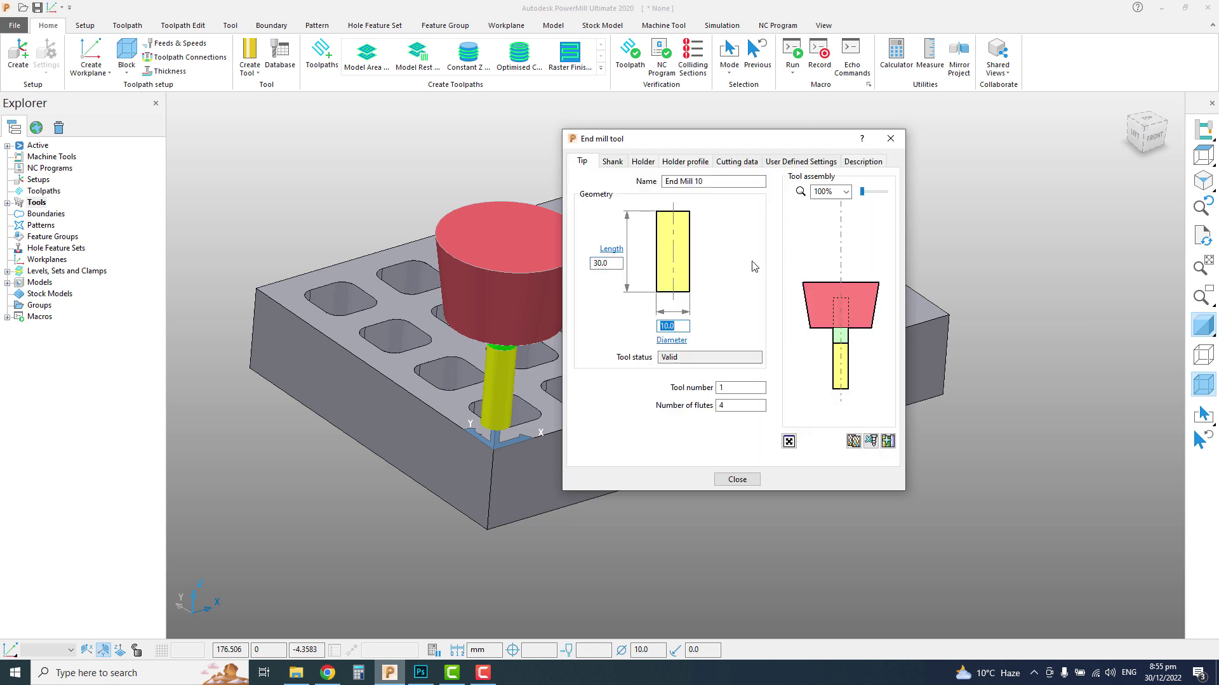
{"action": "left_click", "coordinate": [685, 161]}
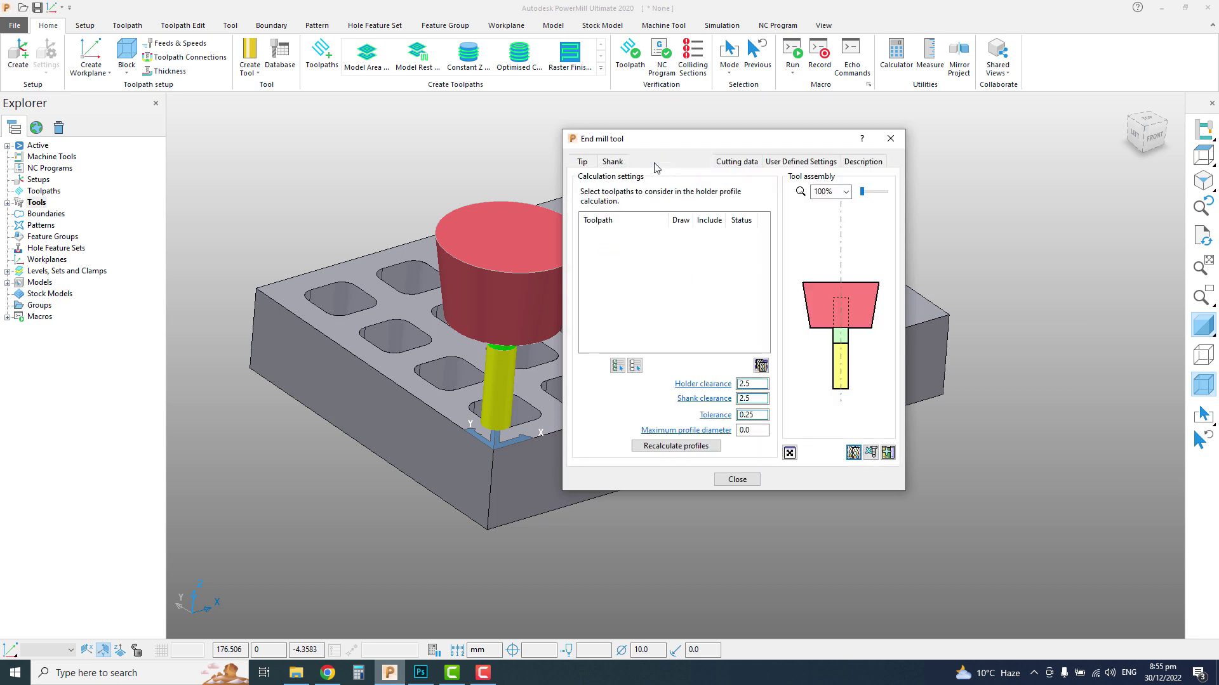
{"action": "left_click", "coordinate": [643, 161]}
{"action": "left_click", "coordinate": [612, 162]}
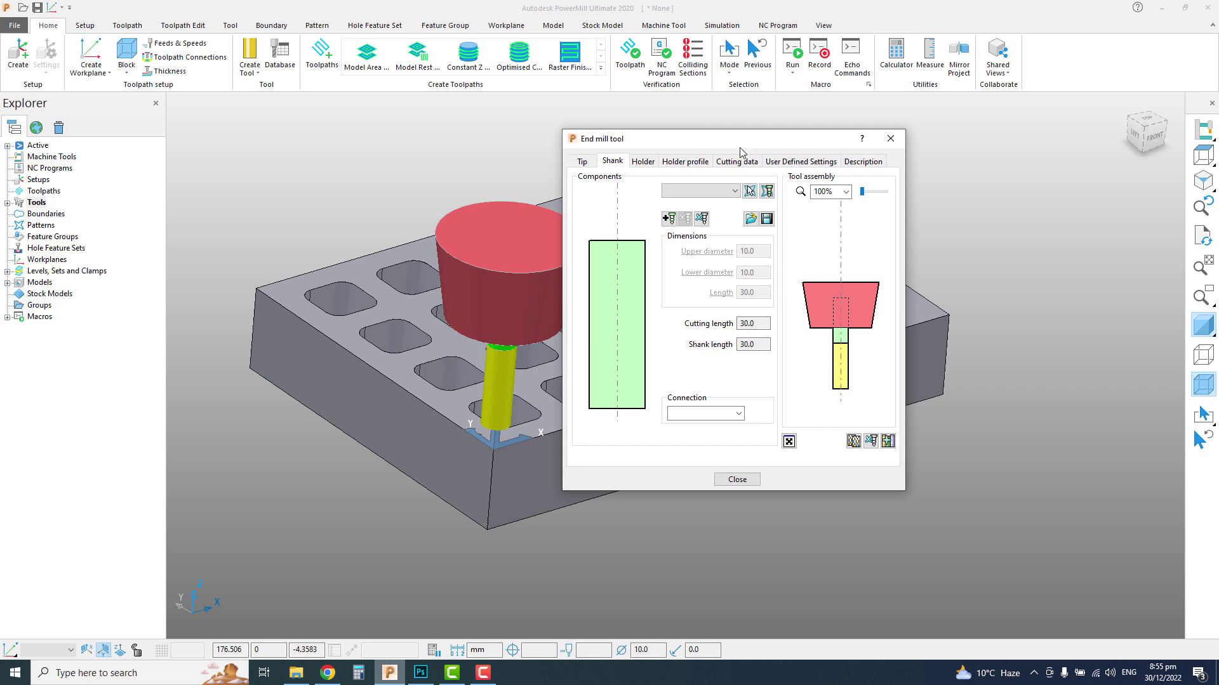
{"action": "left_click_drag", "start_coordinate": [712, 142], "coordinate": [888, 148]}
{"action": "middle_click_drag", "start_coordinate": [601, 356], "coordinate": [490, 291]}
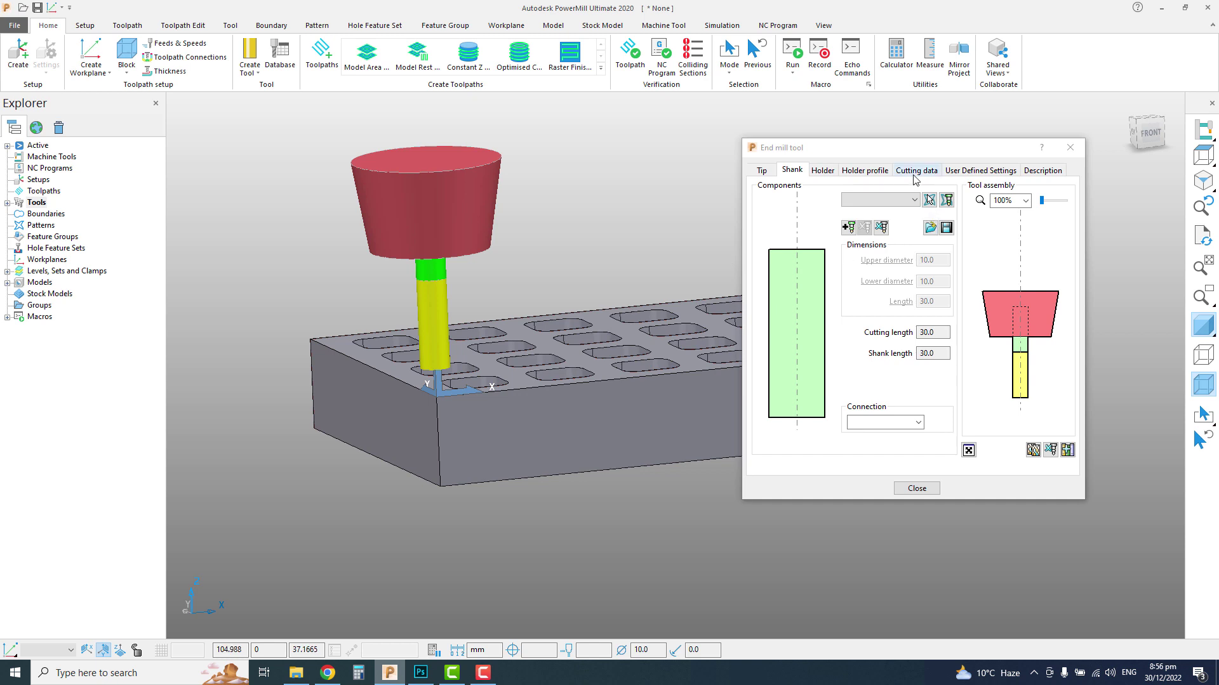
Open the end mill's Finishing/General cutting data for editing at the surface speed value.
{"action": "left_click", "coordinate": [916, 170]}
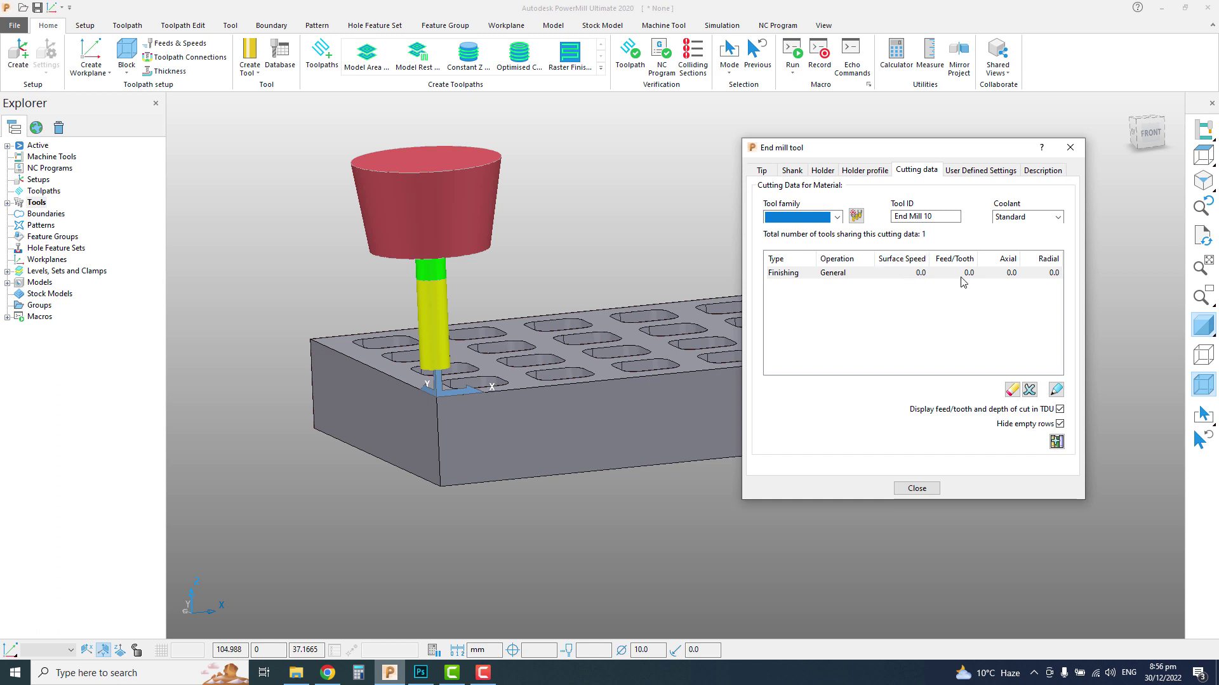
{"action": "left_click", "coordinate": [912, 273]}
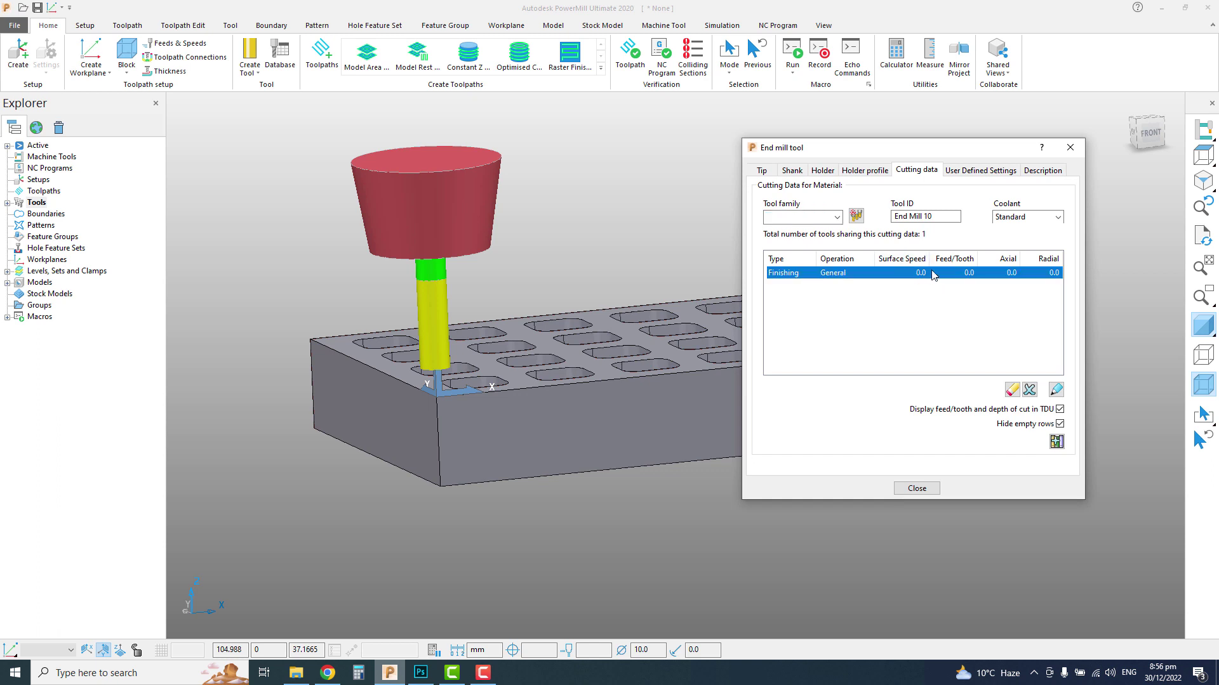
{"action": "double_click", "coordinate": [922, 273]}
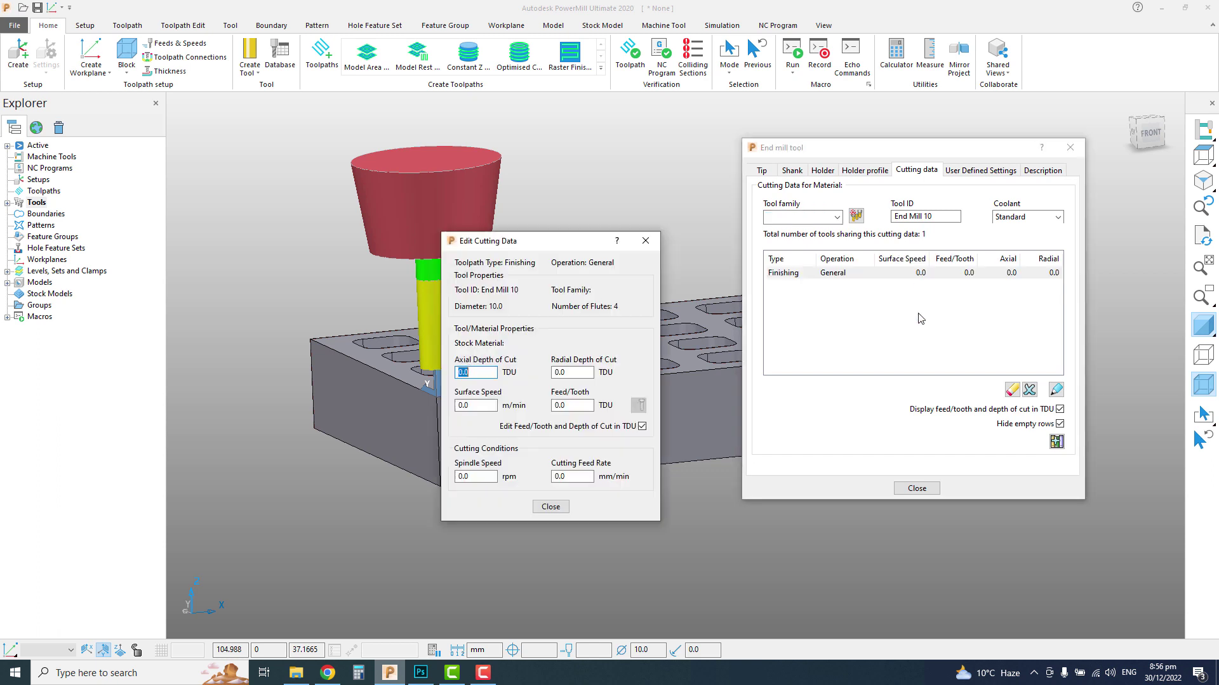
{"action": "left_click_drag", "start_coordinate": [579, 245], "coordinate": [716, 246]}
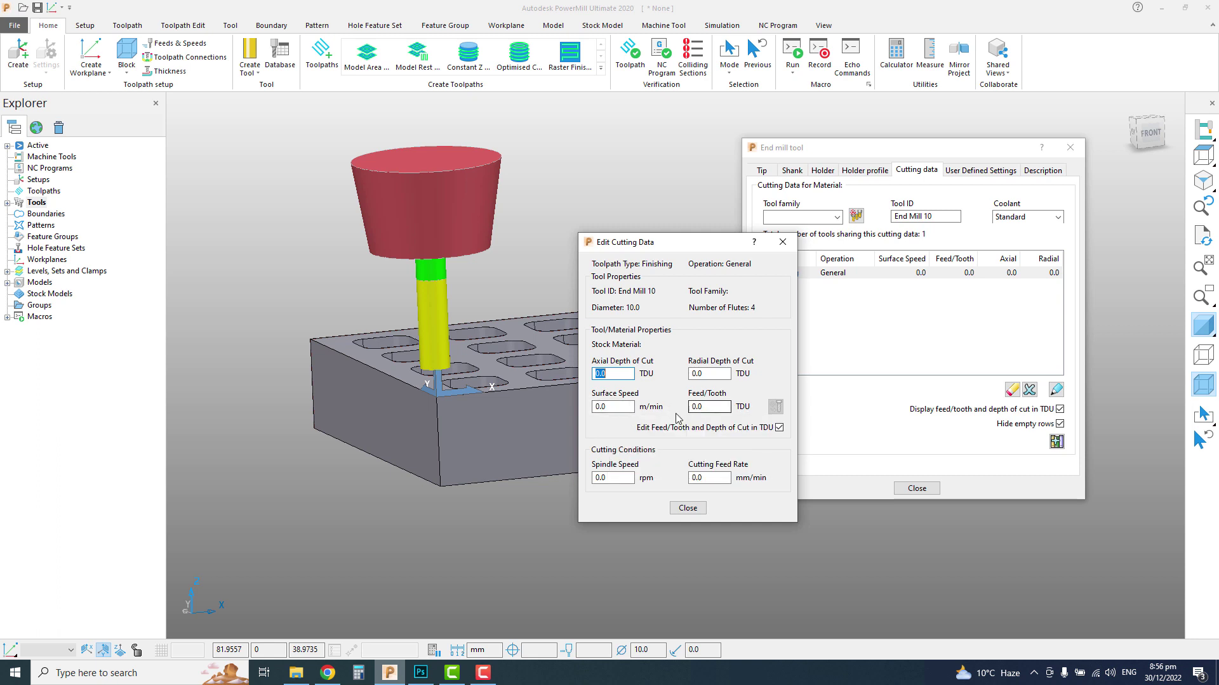
{"action": "left_click", "coordinate": [614, 406]}
Switch to Chrome, look up the recommended end mill speeds and feeds in the KLD cutting data chart, and return to PowerMill.
{"action": "left_click", "coordinate": [328, 673]}
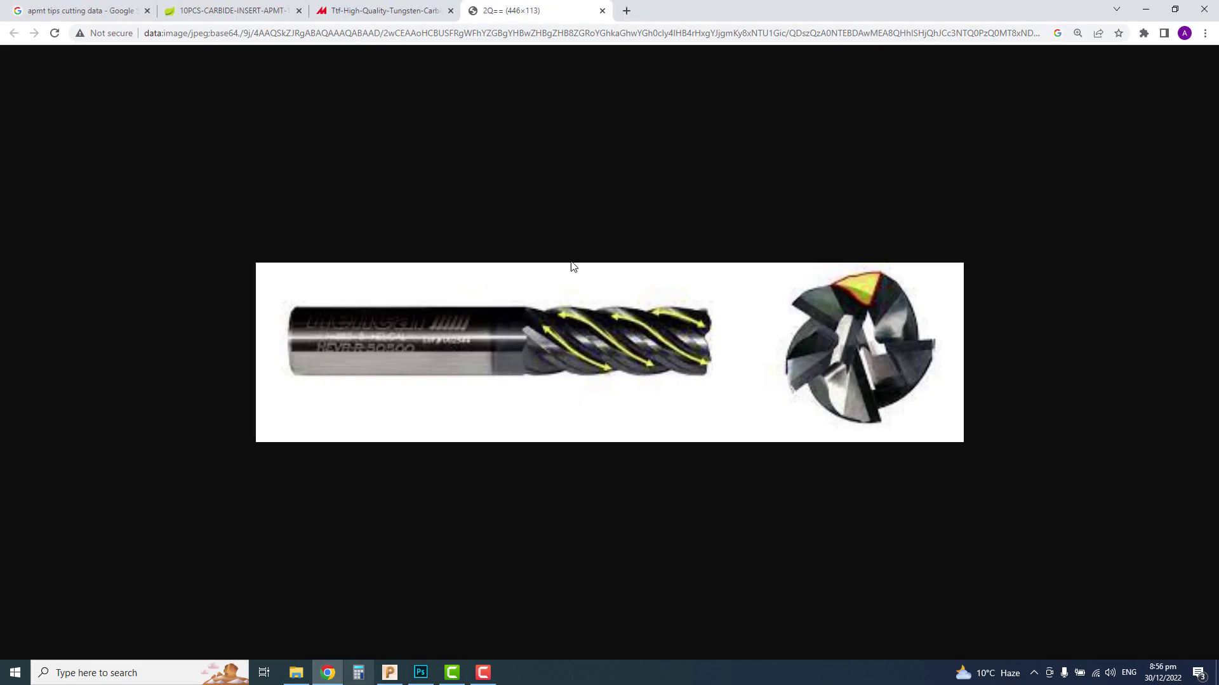
{"action": "left_click", "coordinate": [392, 10]}
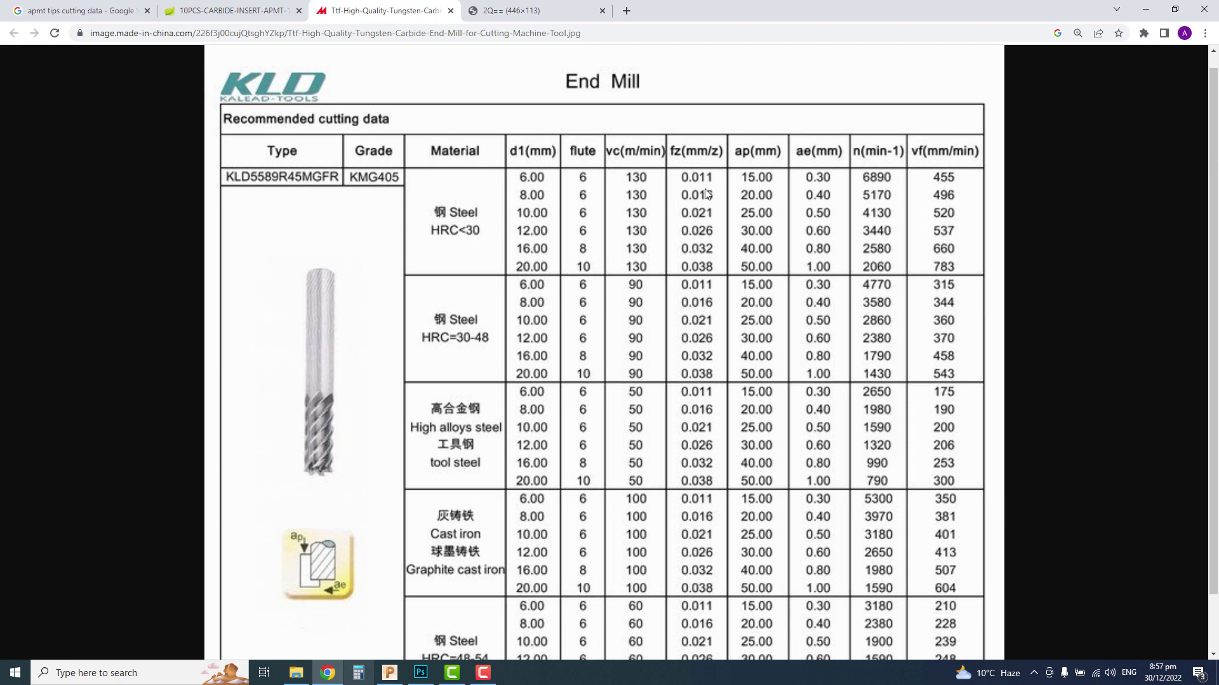
{"action": "key", "text": "alt+Tab"}
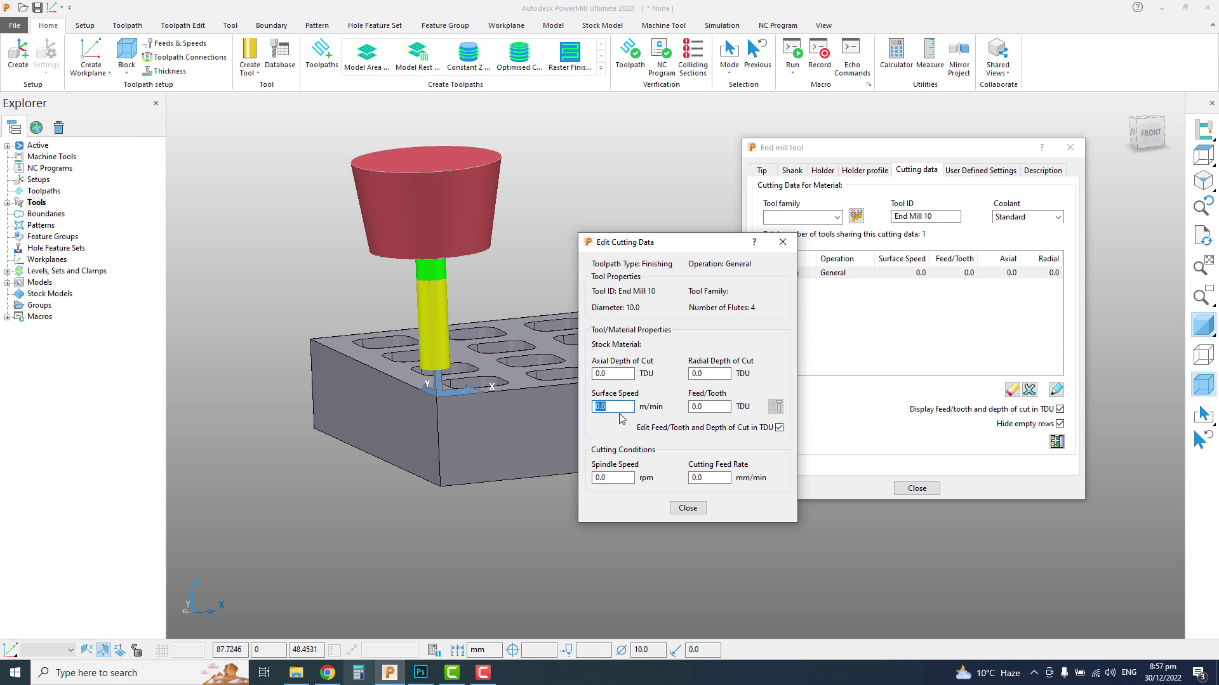
Set the surface speed to 130 m/min and the feed per tooth to 0.01 TDU.
{"action": "type", "text": "130"}
{"action": "key", "text": "Return"}
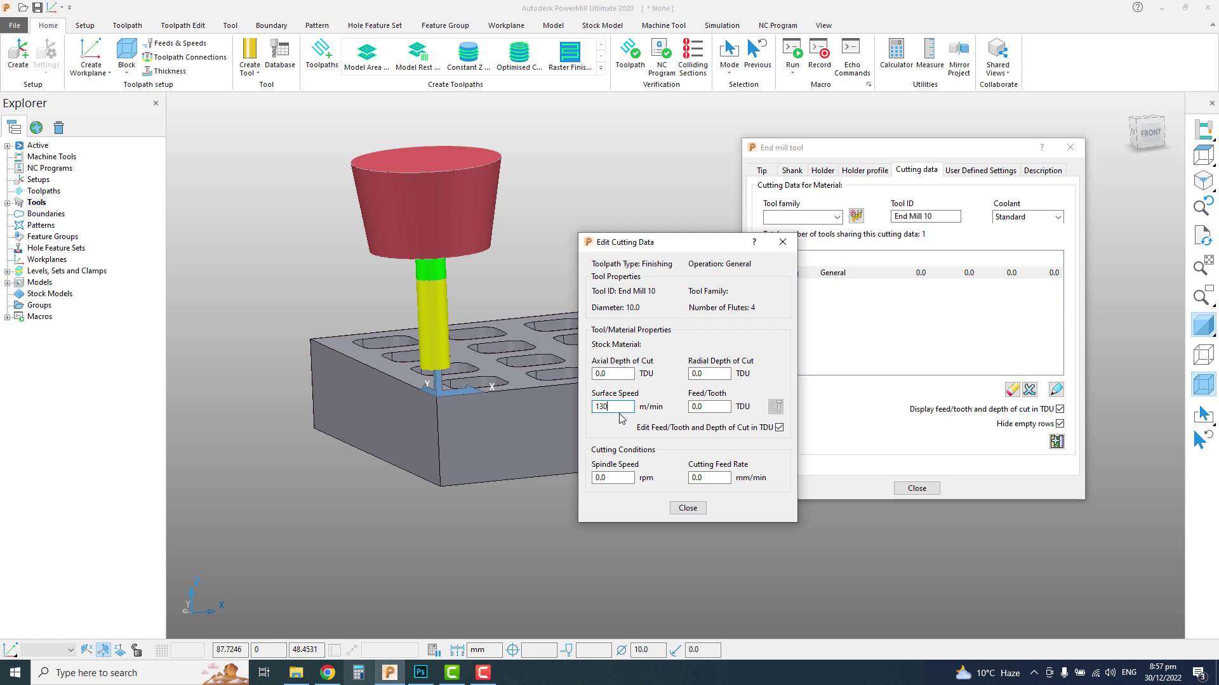
{"action": "left_click", "coordinate": [710, 407]}
{"action": "double_click", "coordinate": [711, 407]}
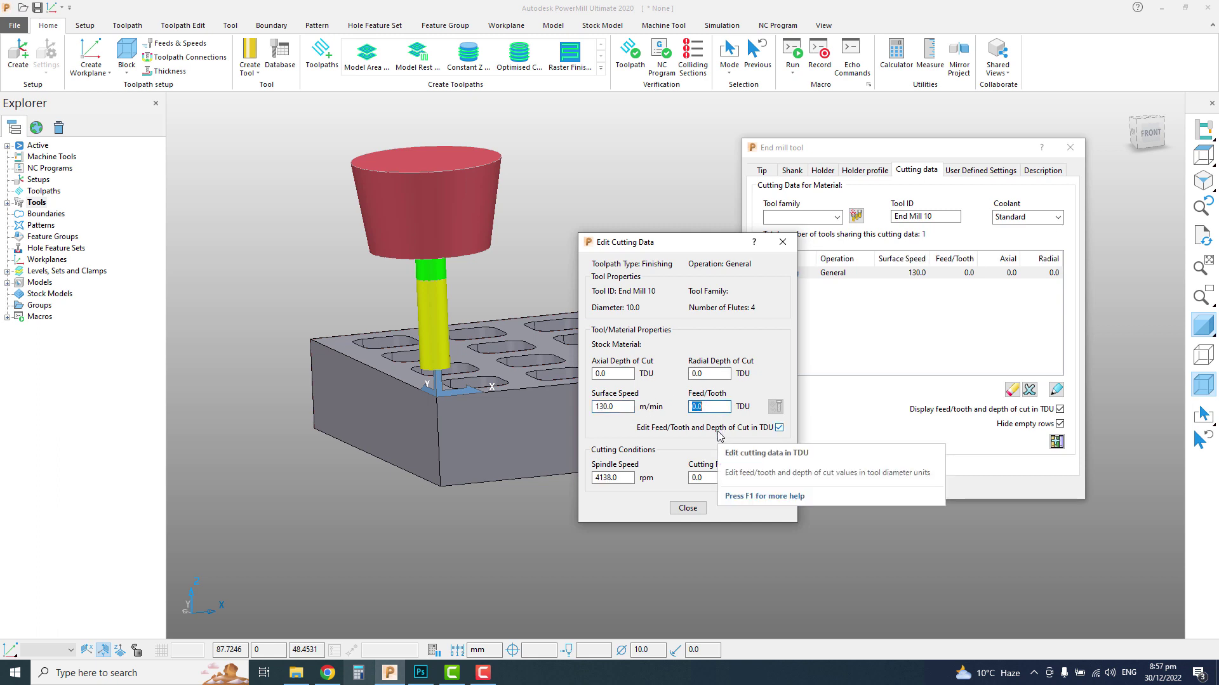
{"action": "type", "text": "0.01"}
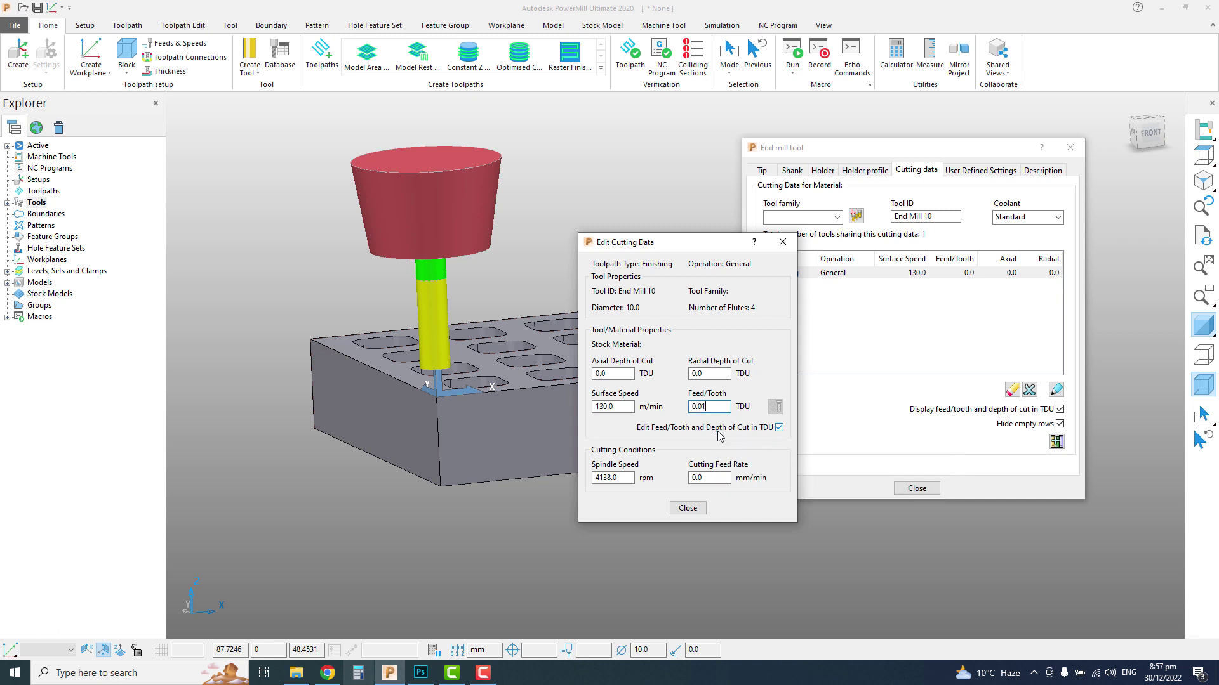
{"action": "key", "text": "Return"}
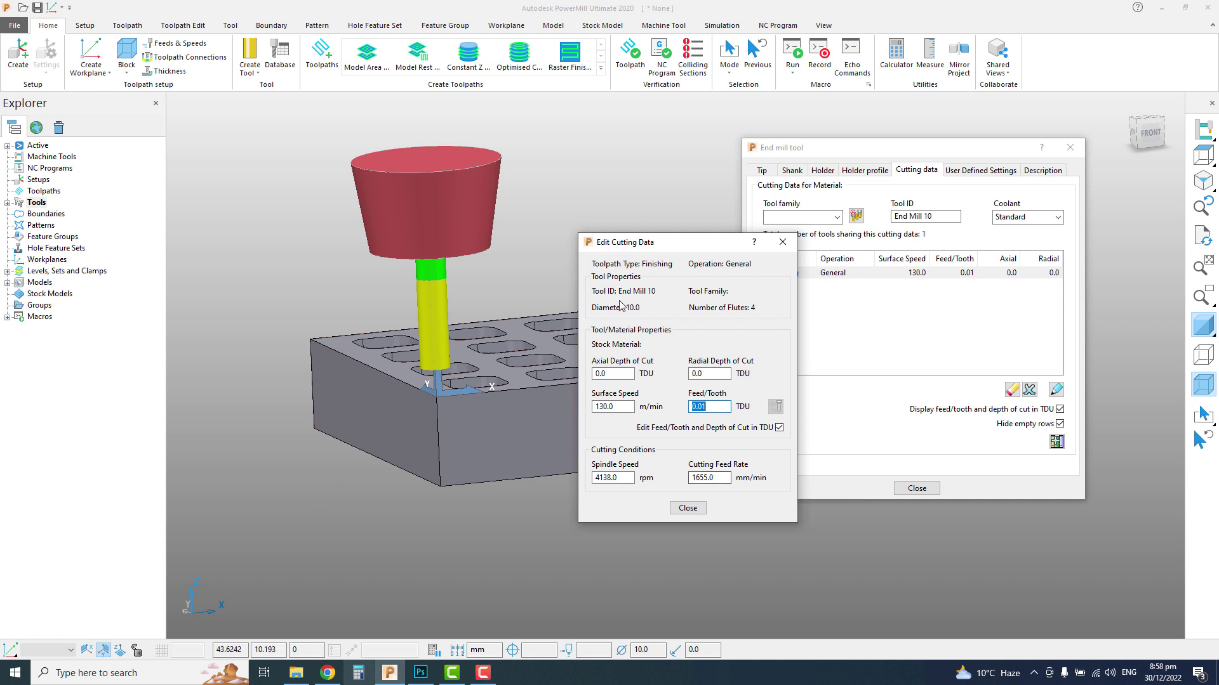
Recheck the cutting data chart in Chrome, set the feed per tooth to 0.02, and finish the end mill definition.
{"action": "left_click", "coordinate": [327, 672]}
{"action": "type", "text": "0.02"}
{"action": "key", "text": "Return"}
{"action": "left_click", "coordinate": [688, 508]}
{"action": "left_click", "coordinate": [917, 489]}
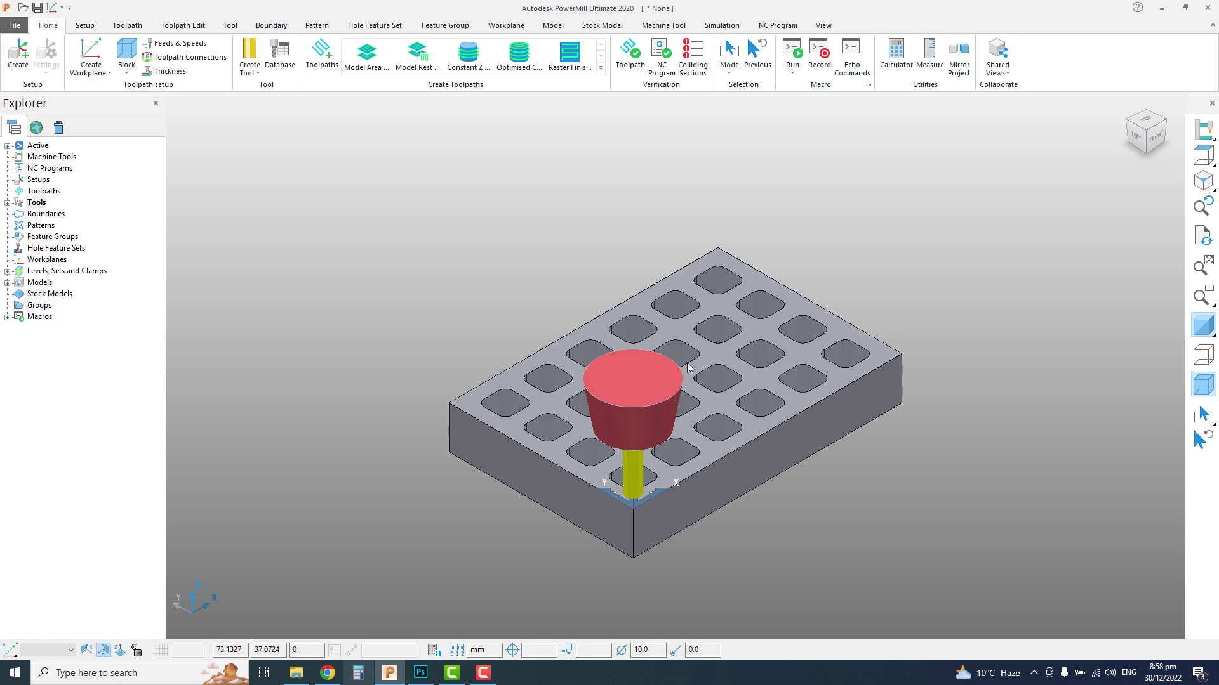
Examine the tool tip's clearance above the block's upper face in rotated, isometric and front views.
{"action": "middle_click_drag", "start_coordinate": [686, 362], "coordinate": [681, 327]}
{"action": "scroll", "coordinate": [681, 327], "scroll_direction": "up", "scroll_amount": 5}
{"action": "scroll", "coordinate": [681, 327], "scroll_direction": "down", "scroll_amount": 4}
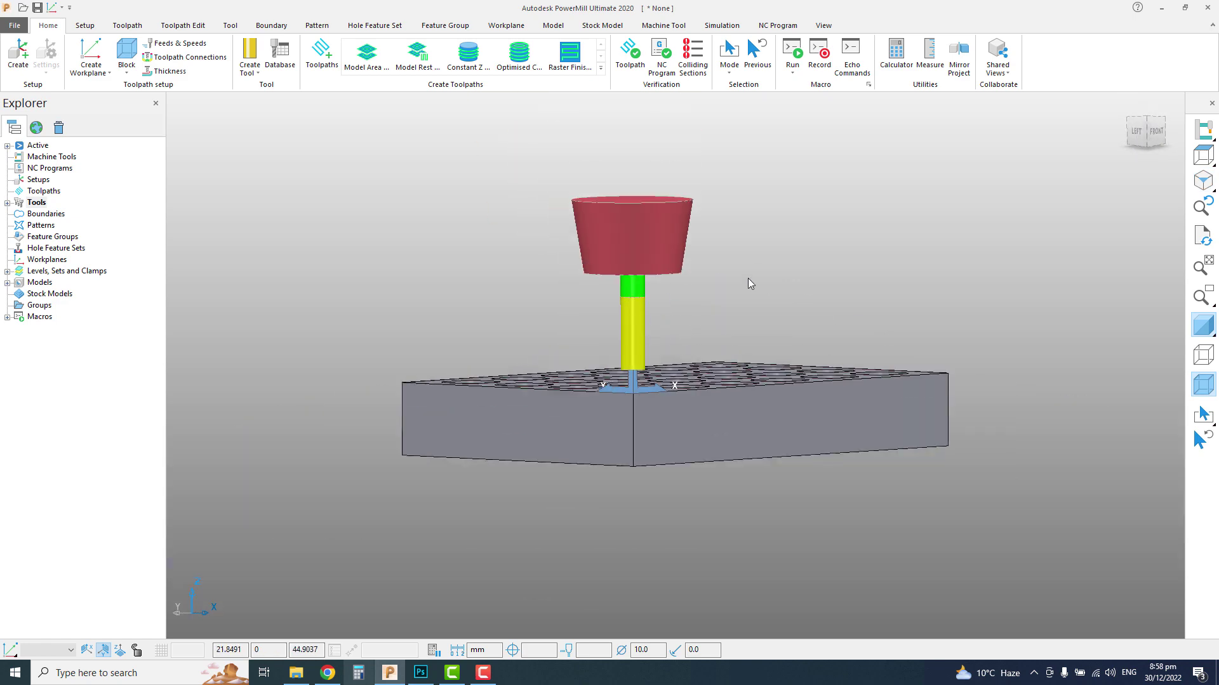
{"action": "middle_click_drag", "start_coordinate": [748, 278], "coordinate": [769, 301]}
{"action": "scroll", "coordinate": [675, 310], "scroll_direction": "up", "scroll_amount": 2}
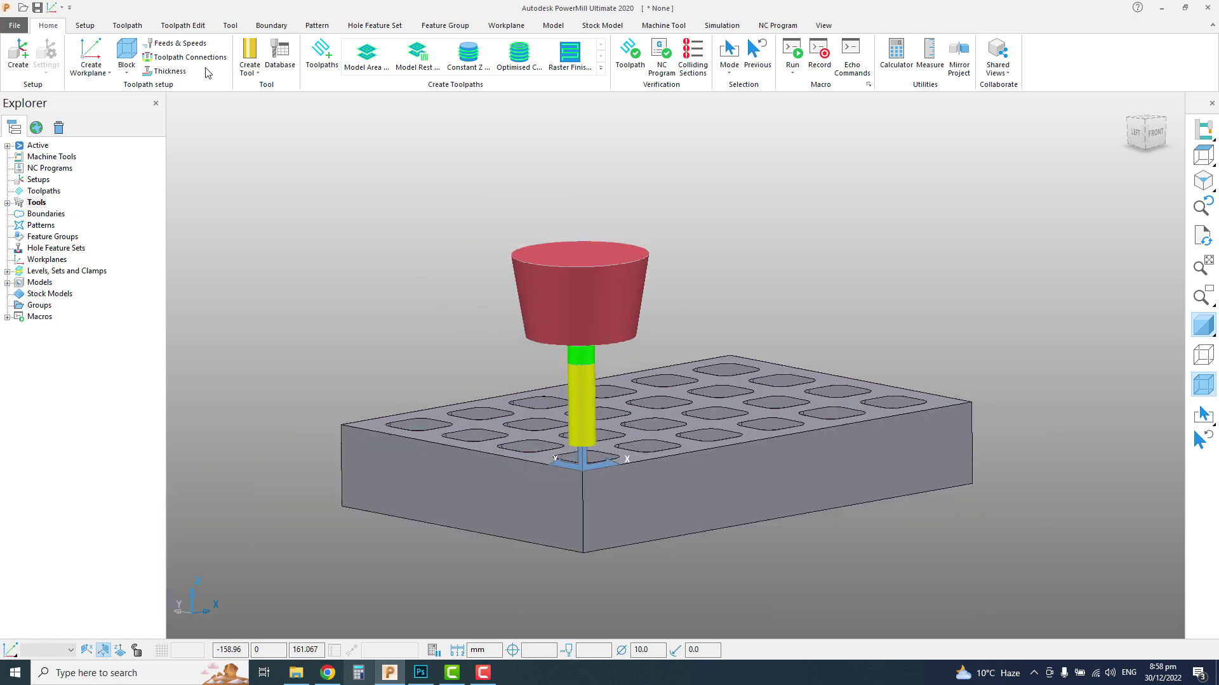
{"action": "left_click", "coordinate": [1160, 131]}
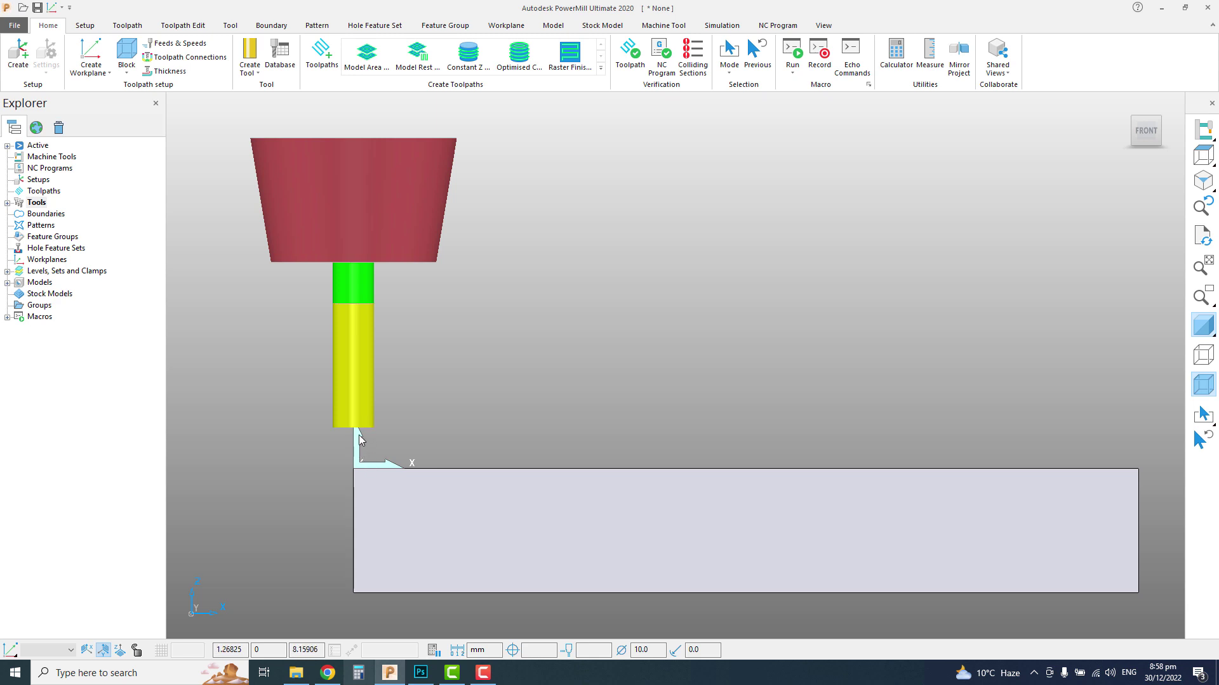
{"action": "scroll", "coordinate": [362, 436], "scroll_direction": "up", "scroll_amount": 1}
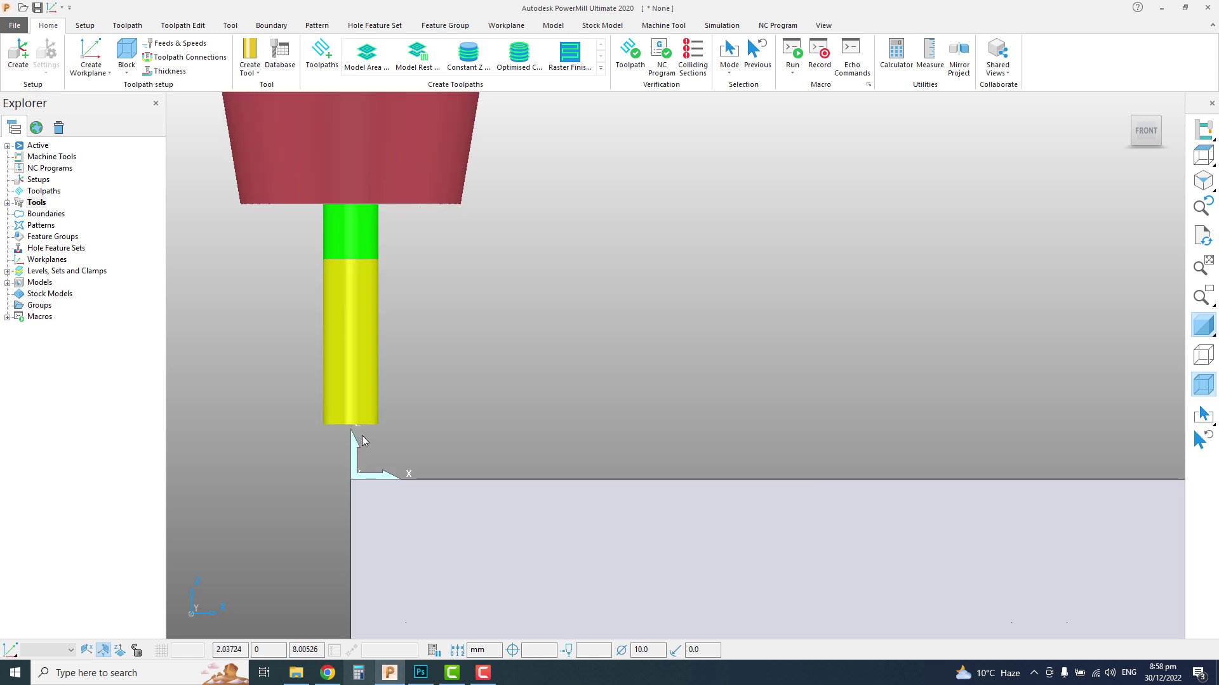
{"action": "scroll", "coordinate": [362, 435], "scroll_direction": "down", "scroll_amount": 2}
{"action": "left_click", "coordinate": [1201, 192]}
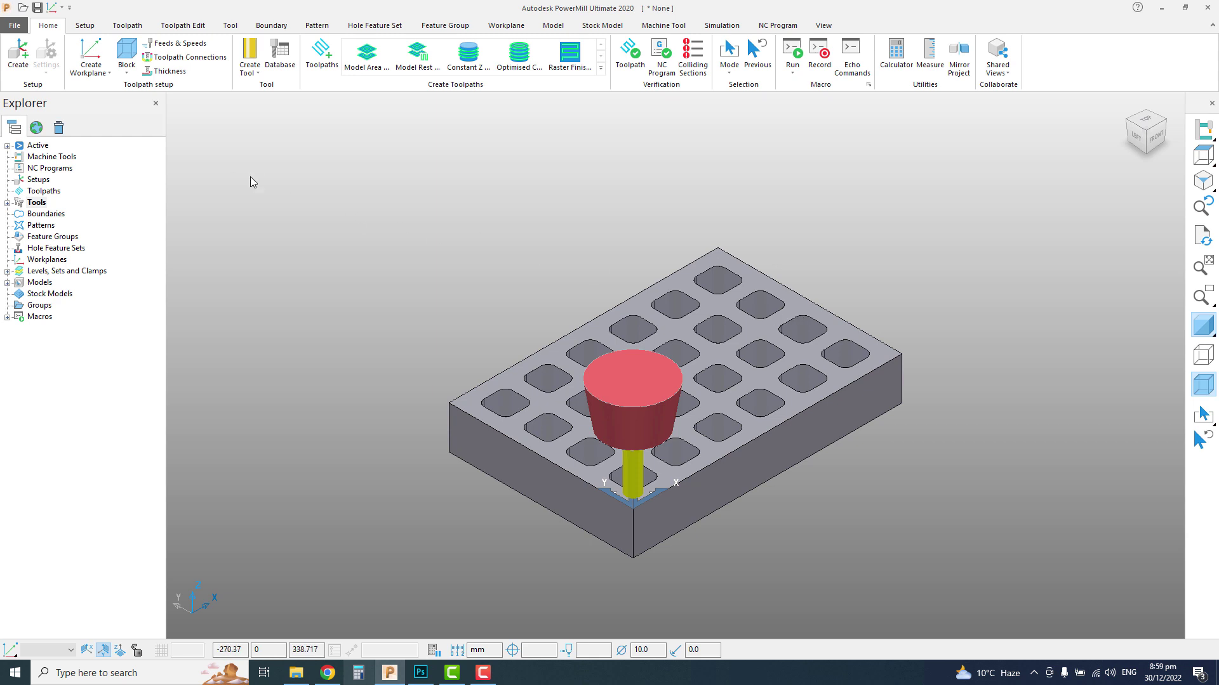
{"action": "left_click", "coordinate": [1157, 139]}
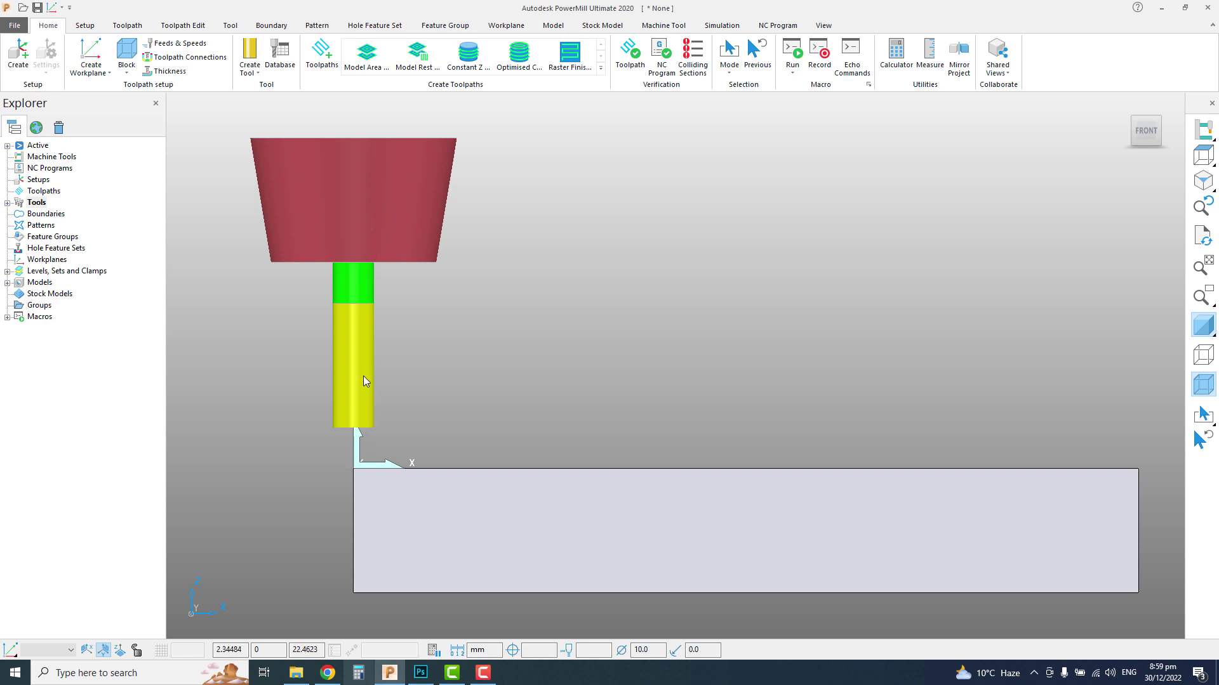
Calculate the toolpath connections' safe area with a rapid clearance of 100 mm and a plunge clearance of 50 mm.
{"action": "left_click", "coordinate": [196, 57]}
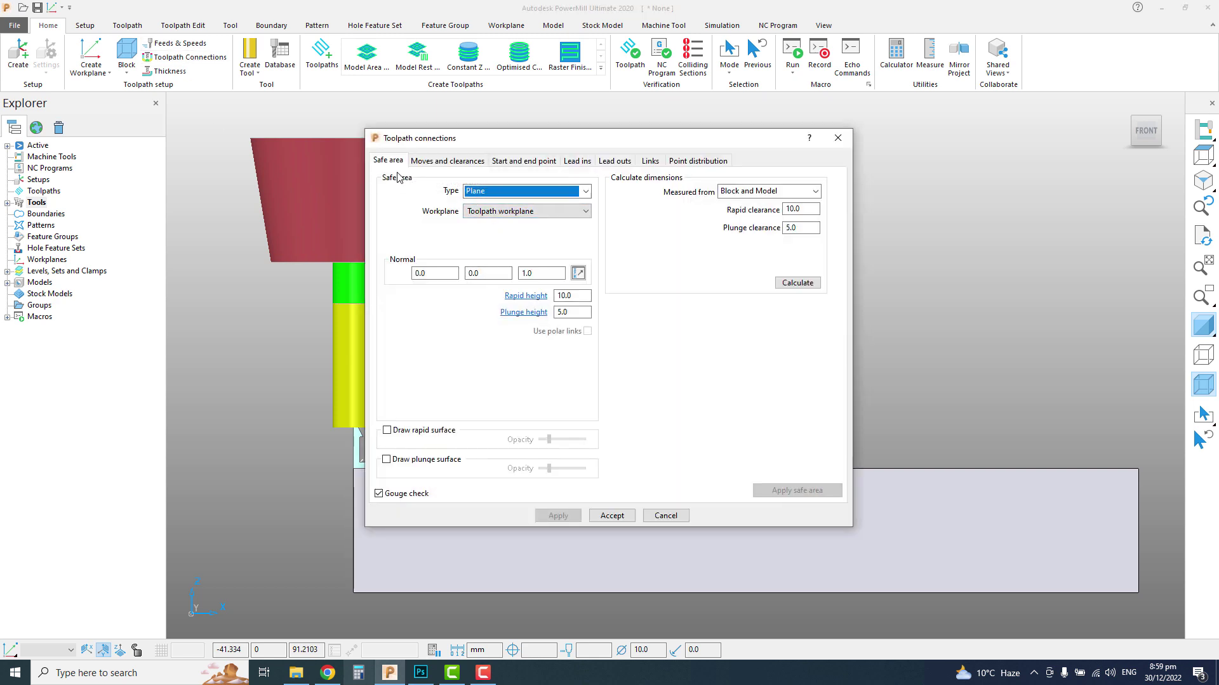
{"action": "left_click", "coordinate": [803, 210]}
{"action": "type", "text": "100"}
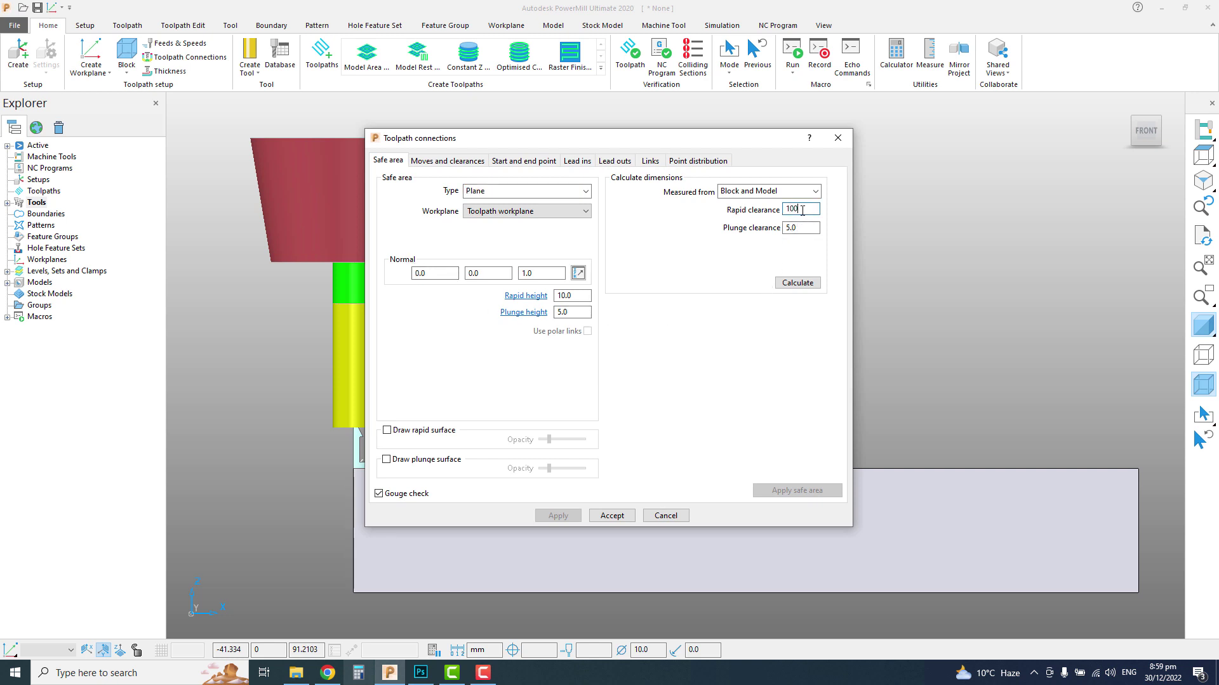
{"action": "key", "text": "Return"}
{"action": "left_click", "coordinate": [792, 227]}
{"action": "type", "text": "50"}
{"action": "key", "text": "Return"}
{"action": "left_click", "coordinate": [801, 282]}
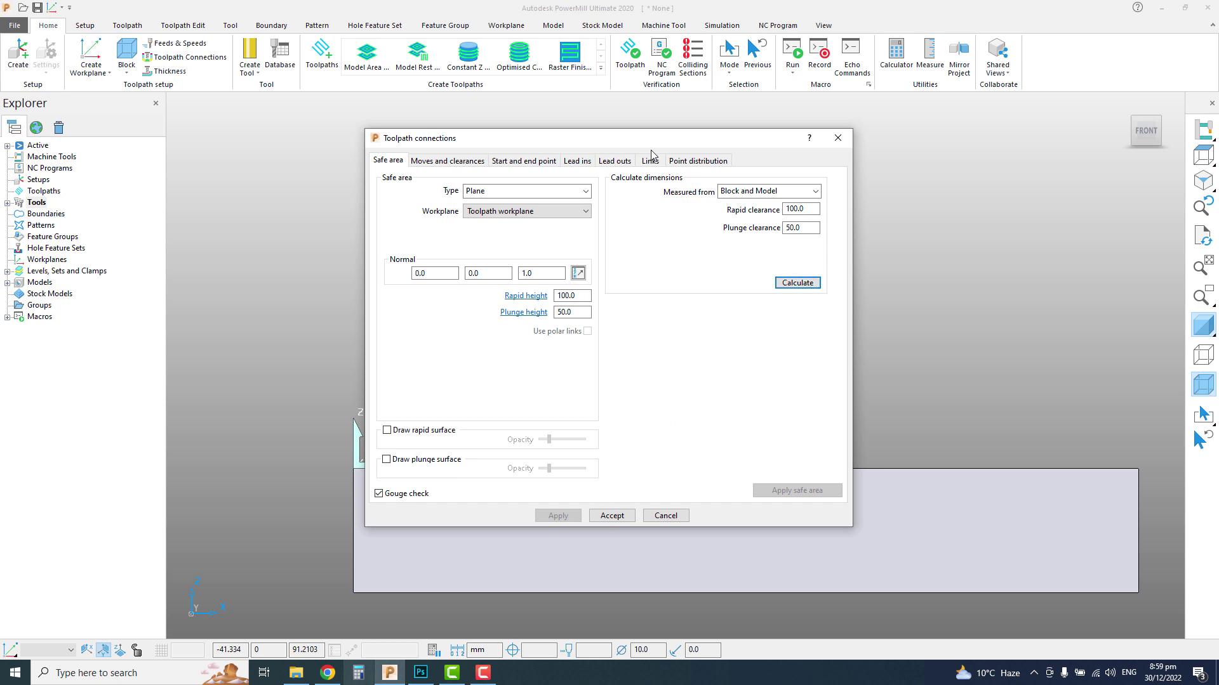
Accept the toolpath connection settings and check the tool's height above the block from the front and isometric views.
{"action": "left_click_drag", "start_coordinate": [657, 145], "coordinate": [967, 198]}
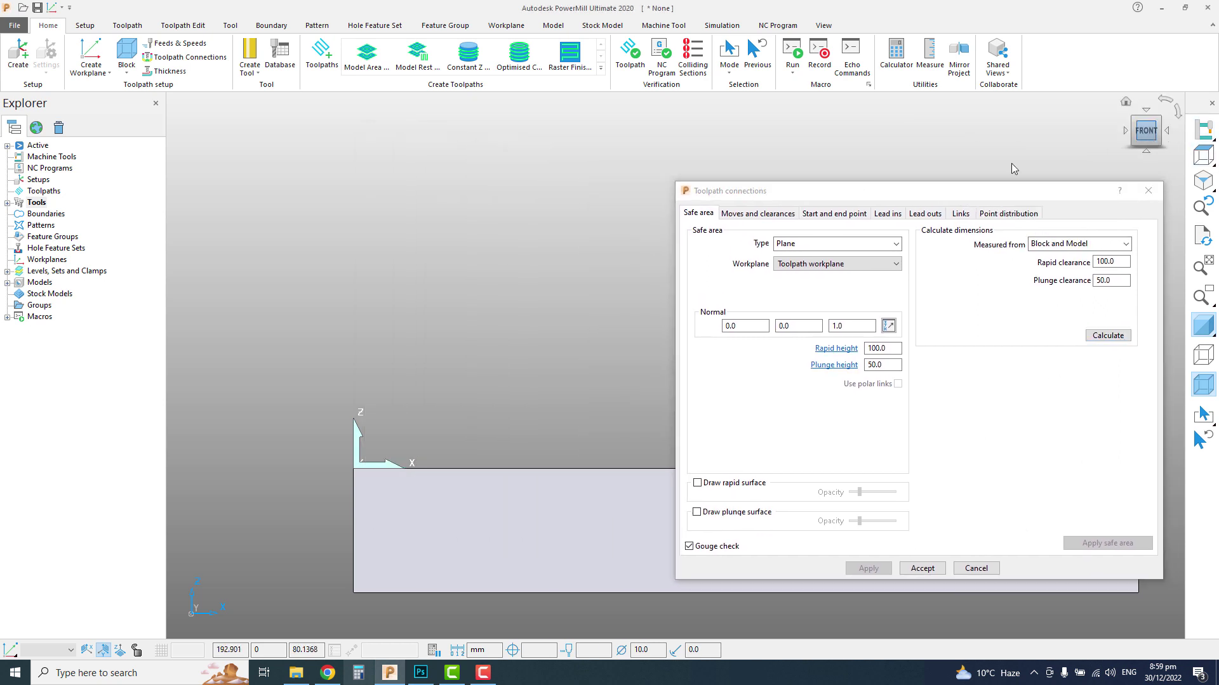
{"action": "scroll", "coordinate": [578, 381], "scroll_direction": "down", "scroll_amount": 2}
{"action": "middle_click_drag", "start_coordinate": [595, 360], "coordinate": [480, 338], "text": "shift"}
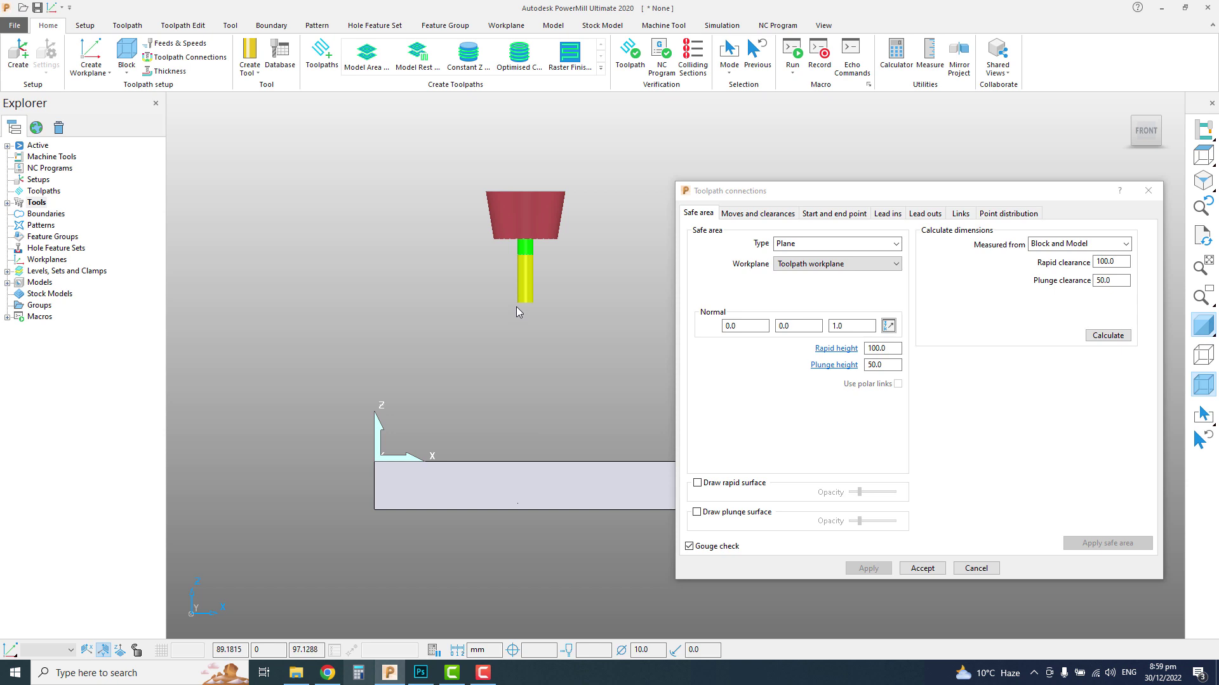
{"action": "left_click", "coordinate": [923, 568]}
{"action": "left_click", "coordinate": [1202, 181]}
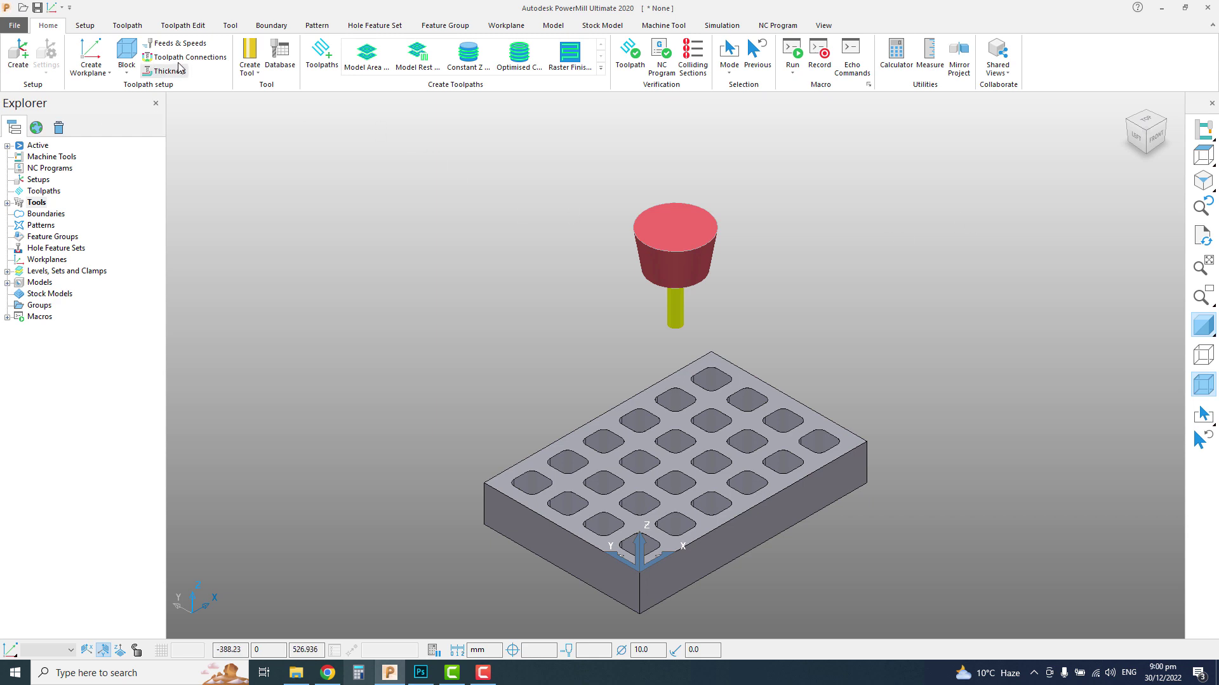
{"action": "left_click", "coordinate": [1155, 136]}
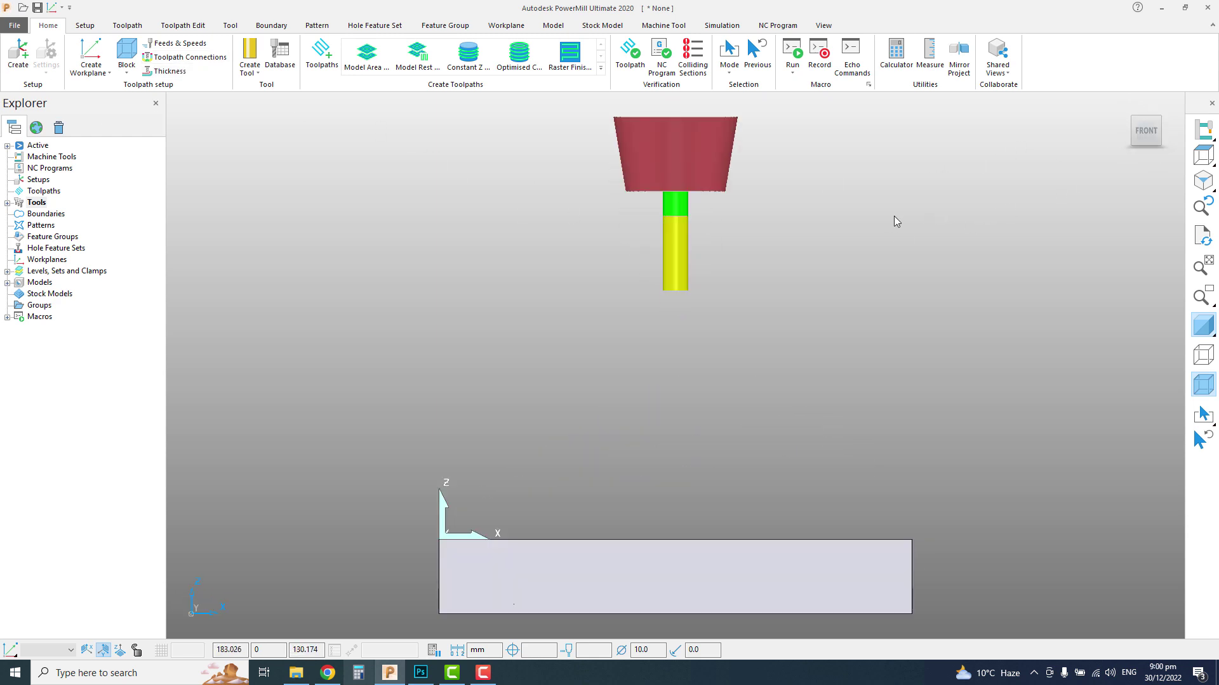
{"action": "left_click", "coordinate": [1202, 181]}
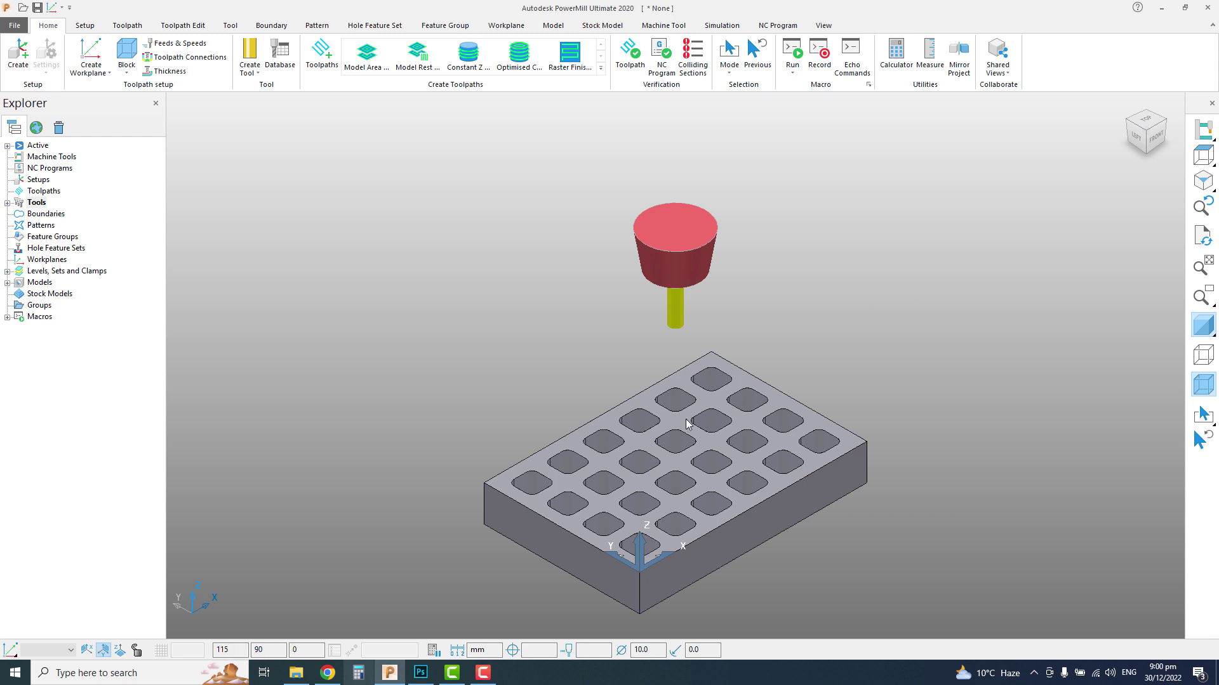
Switch to Chrome to consult the end mill chart and the carbide insert cutting data, and return to PowerMill.
{"action": "left_click", "coordinate": [328, 672]}
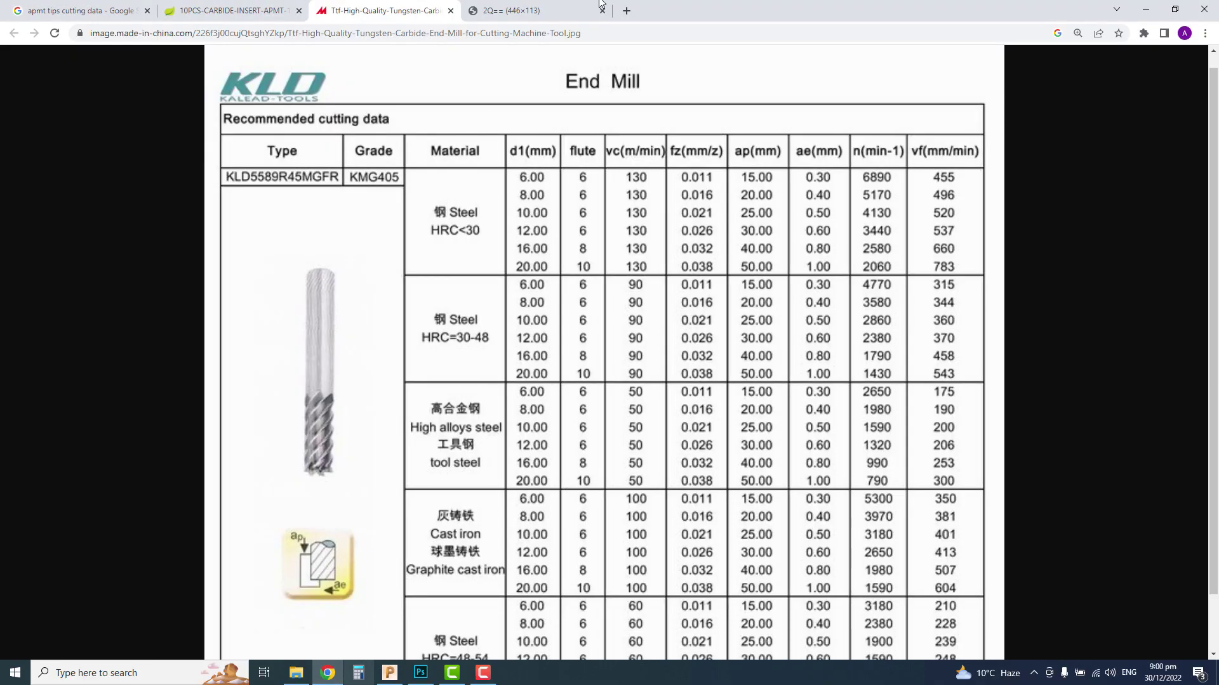
{"action": "left_click", "coordinate": [515, 12]}
{"action": "left_click", "coordinate": [264, 8]}
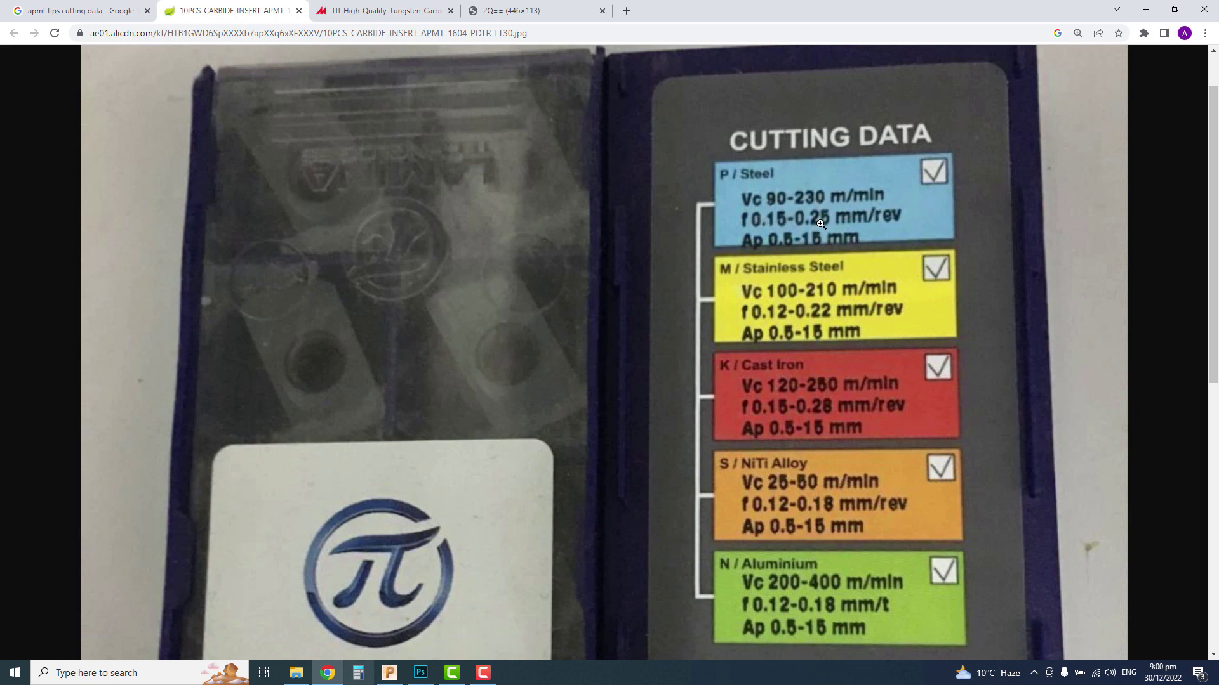
{"action": "key", "text": "alt+Tab"}
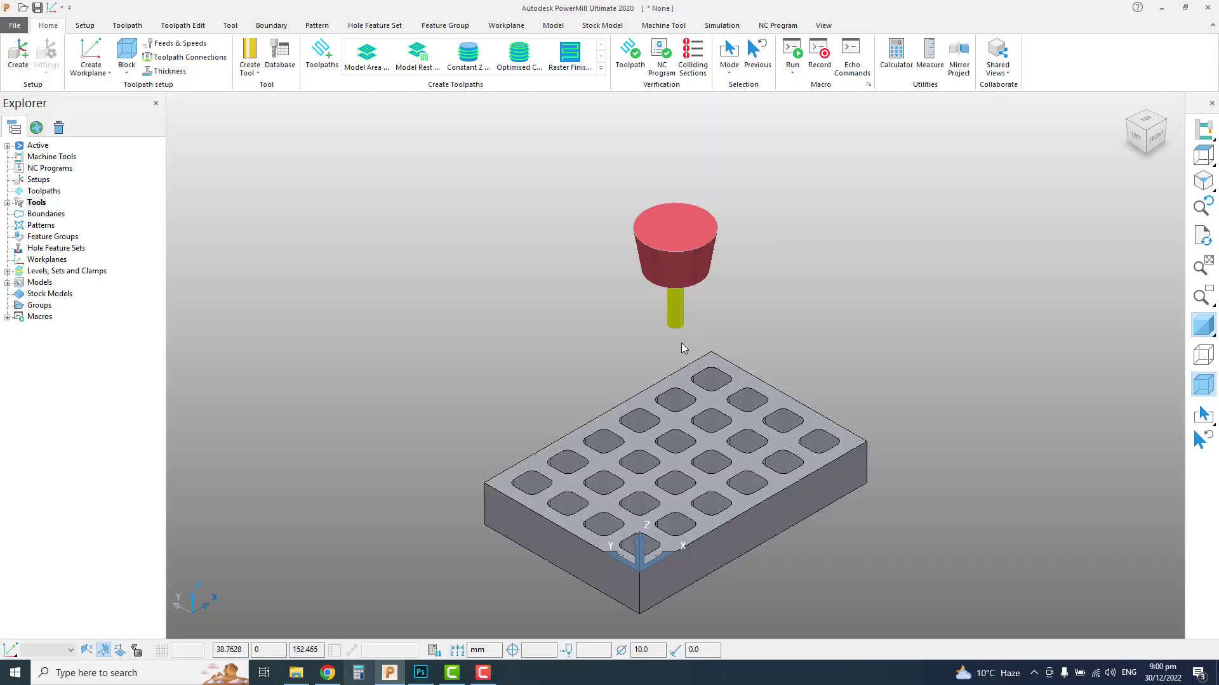